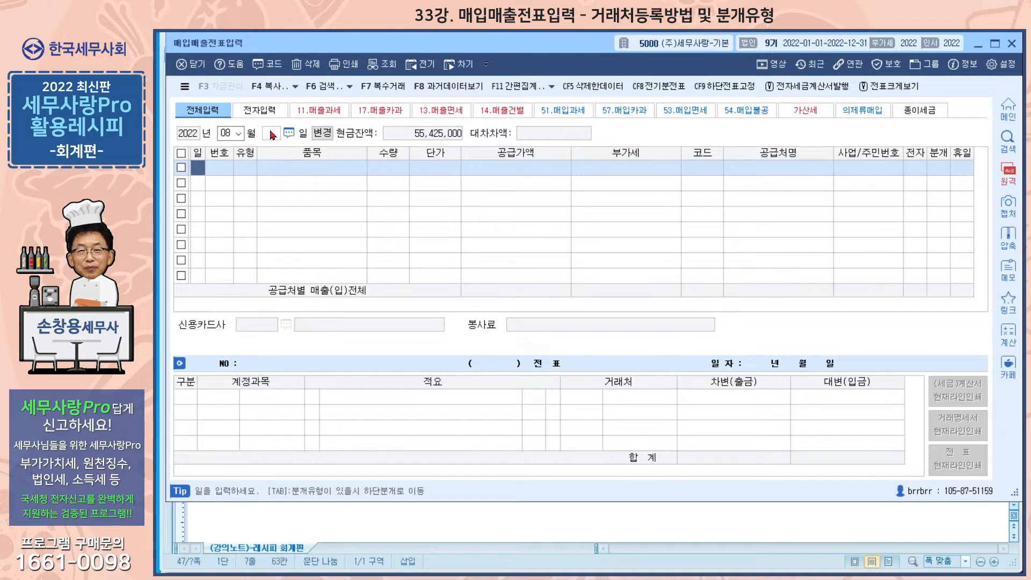
Start a sales voucher line for month 04, day 1, with transaction type 11 (과세)
{"action": "left_click", "coordinate": [238, 133]}
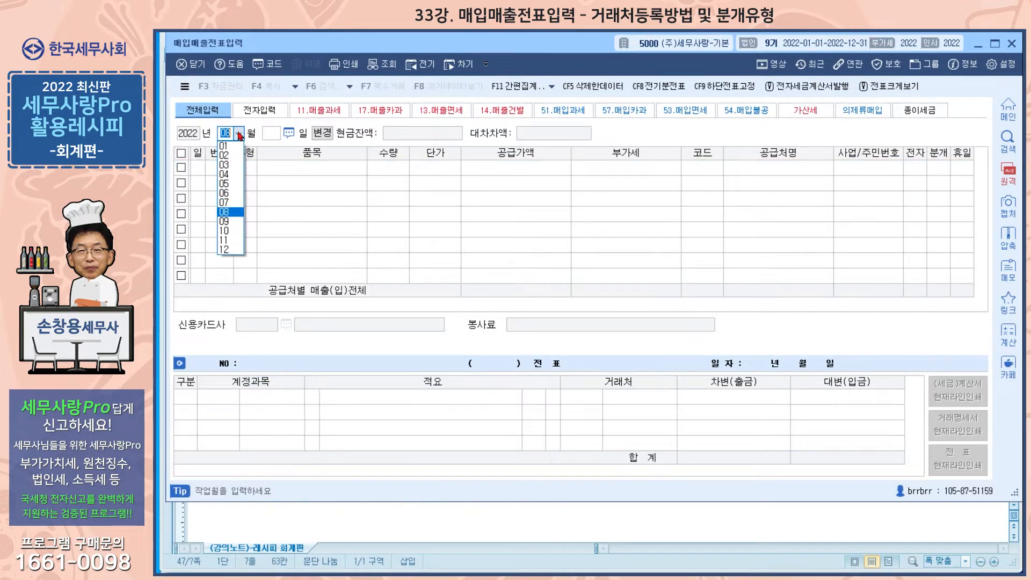
{"action": "left_click", "coordinate": [226, 174]}
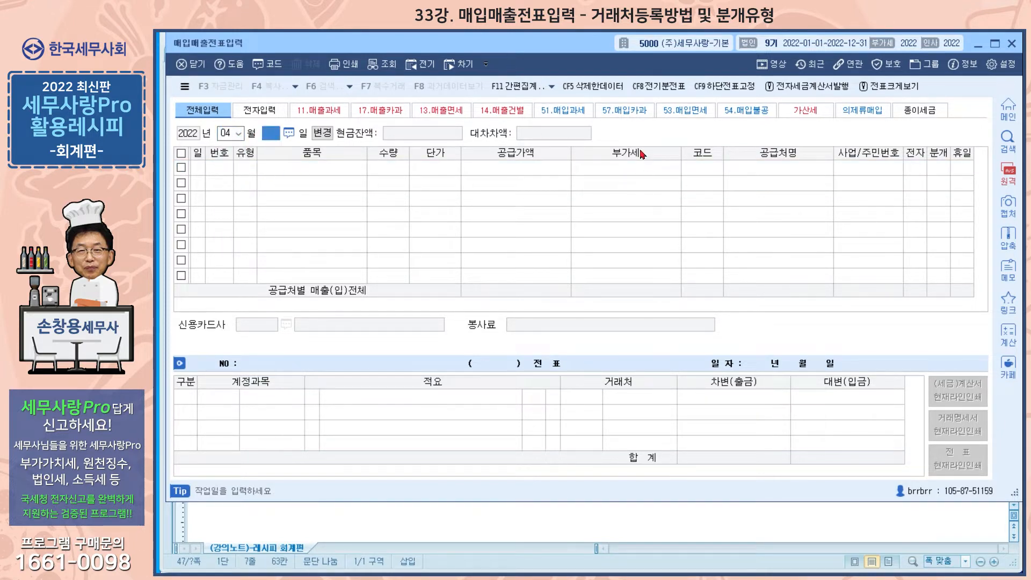
{"action": "key", "text": "Return"}
{"action": "type", "text": "1"}
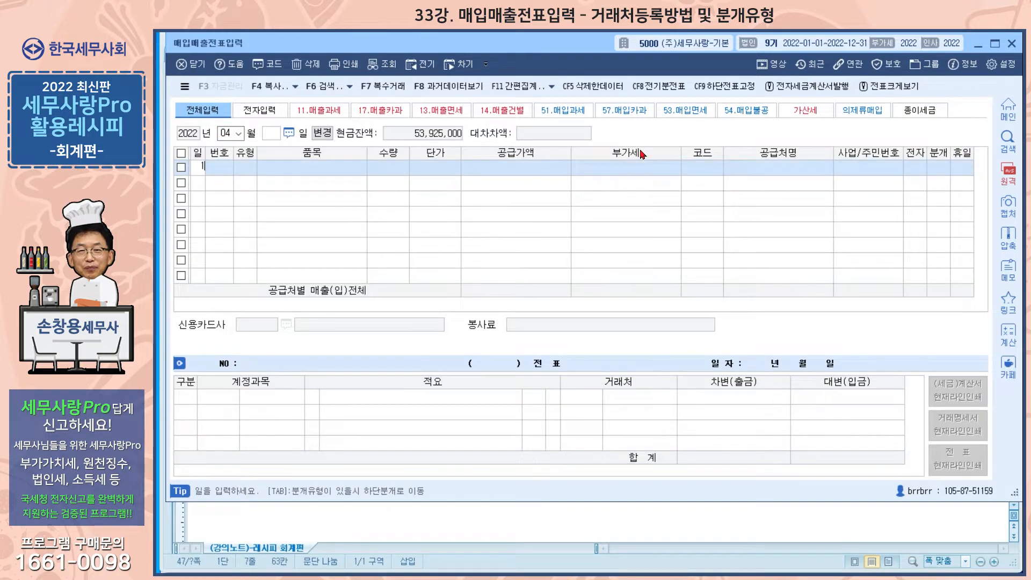
{"action": "key", "text": "Return"}
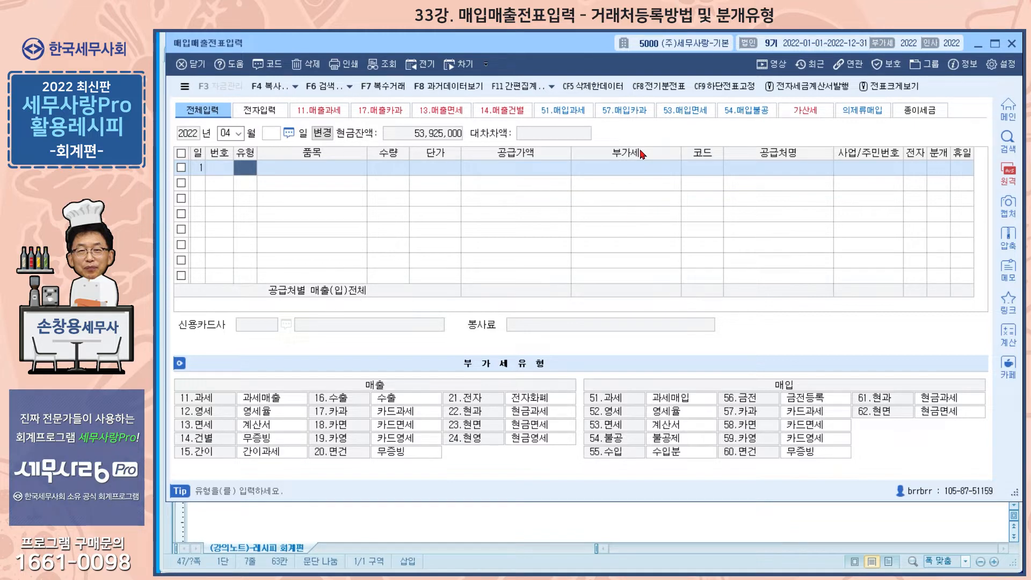
{"action": "type", "text": "11"}
{"action": "key", "text": "Return"}
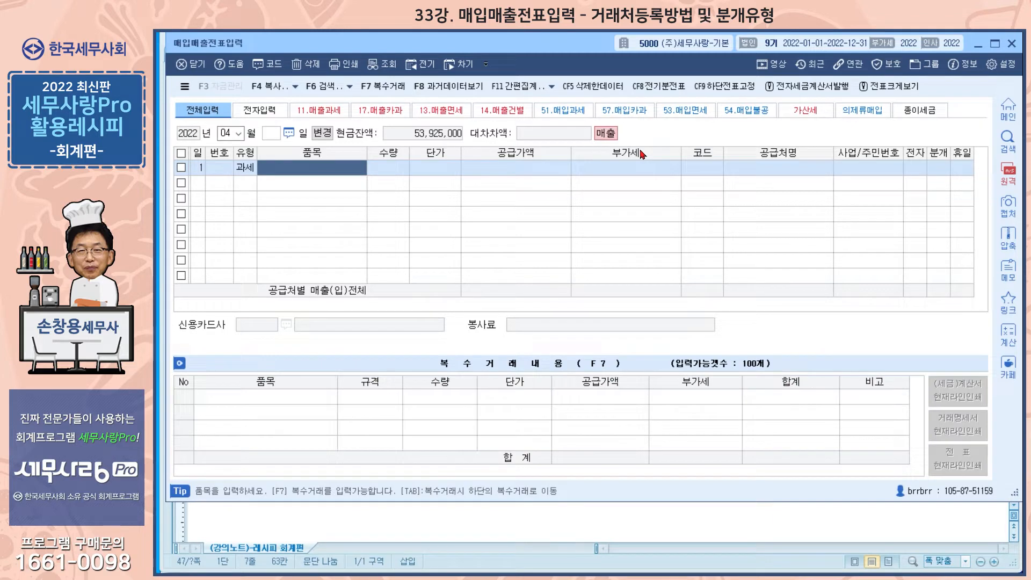
Enter 제품 as the item and 60,000,000 as the supply amount on the first line
{"action": "type", "text": "제품"}
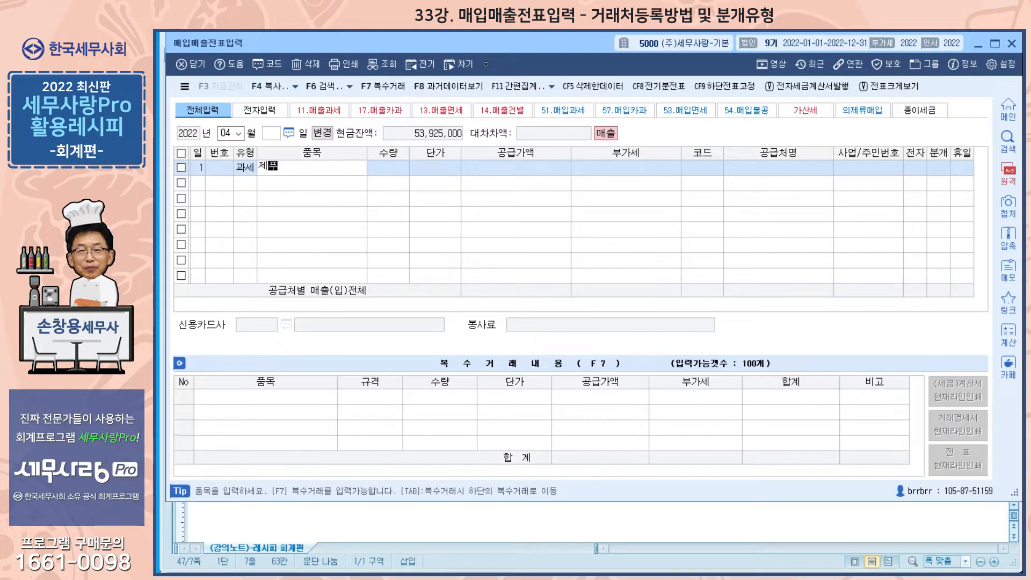
{"action": "key", "text": "Return"}
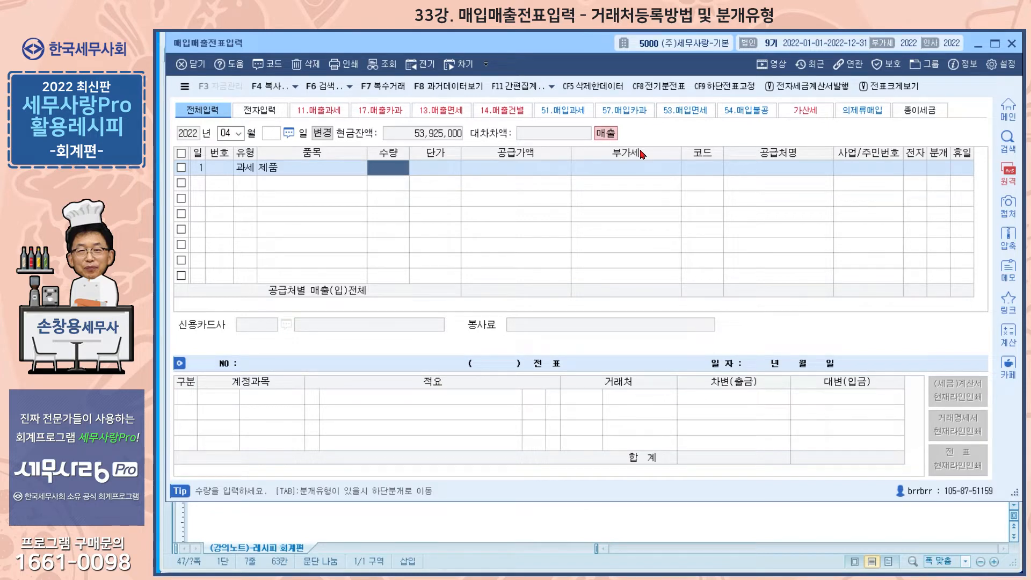
{"action": "left_click", "coordinate": [550, 173]}
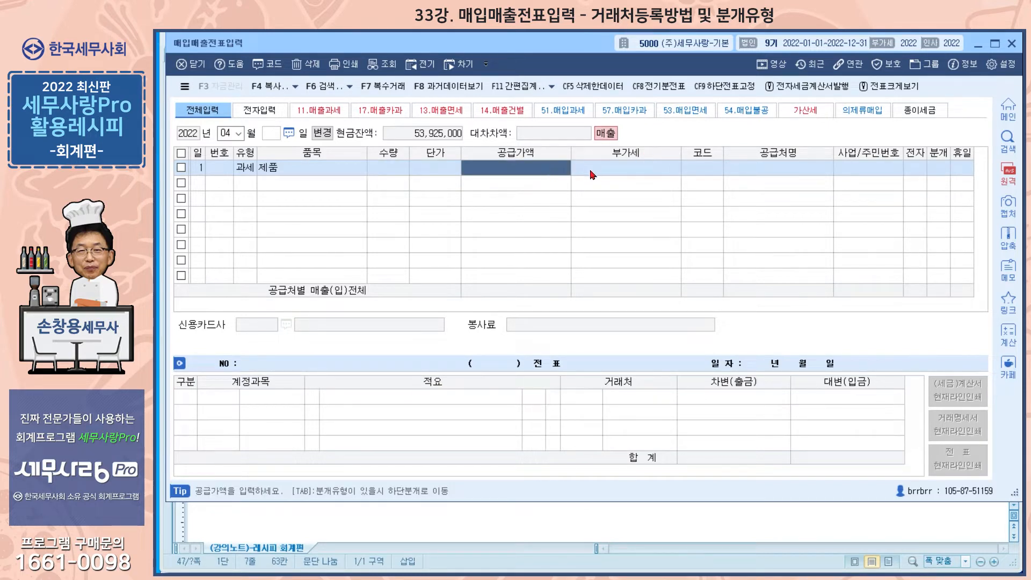
{"action": "type", "text": "60000000"}
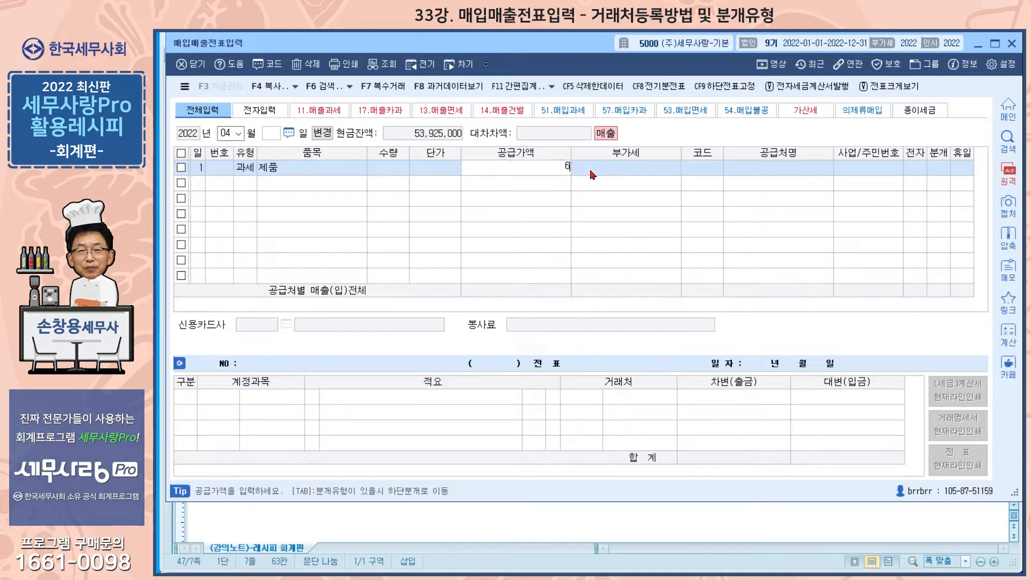
{"action": "key", "text": "Return"}
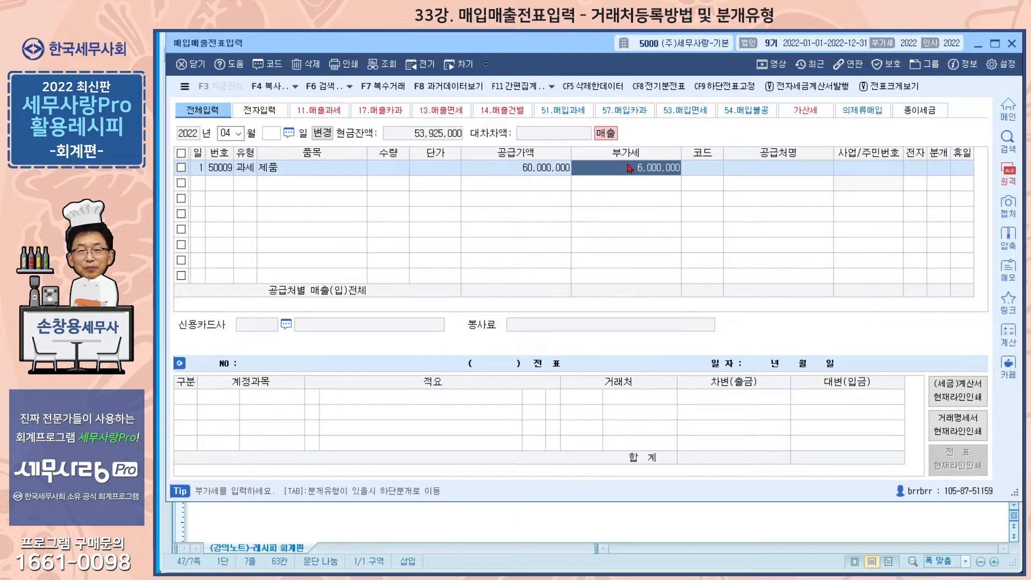
Fill in the first line's supplier using code 00000 and the business registration number, and display the supplier's registration details
{"action": "left_click", "coordinate": [707, 167]}
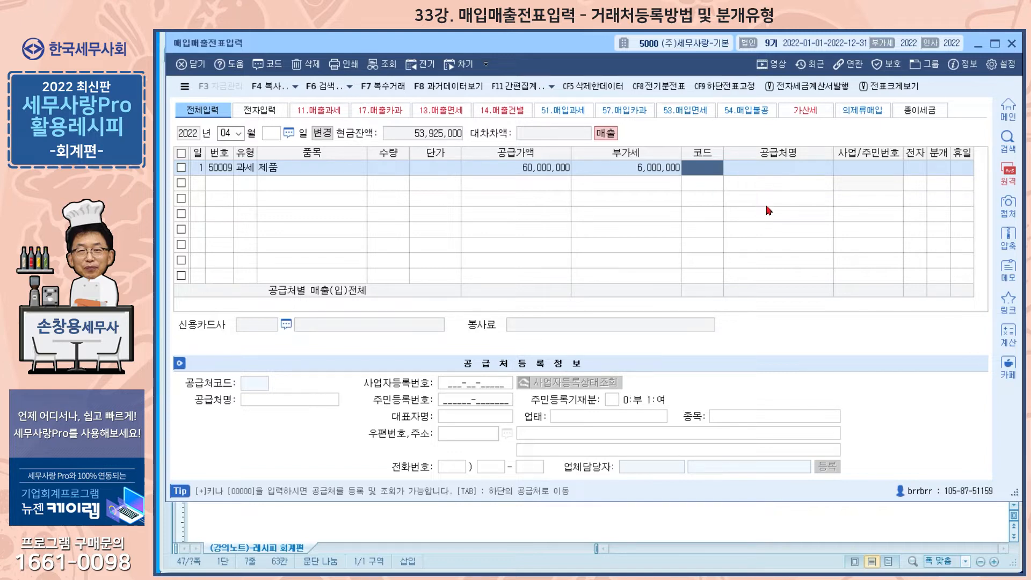
{"action": "type", "text": "00000"}
{"action": "key", "text": "Return"}
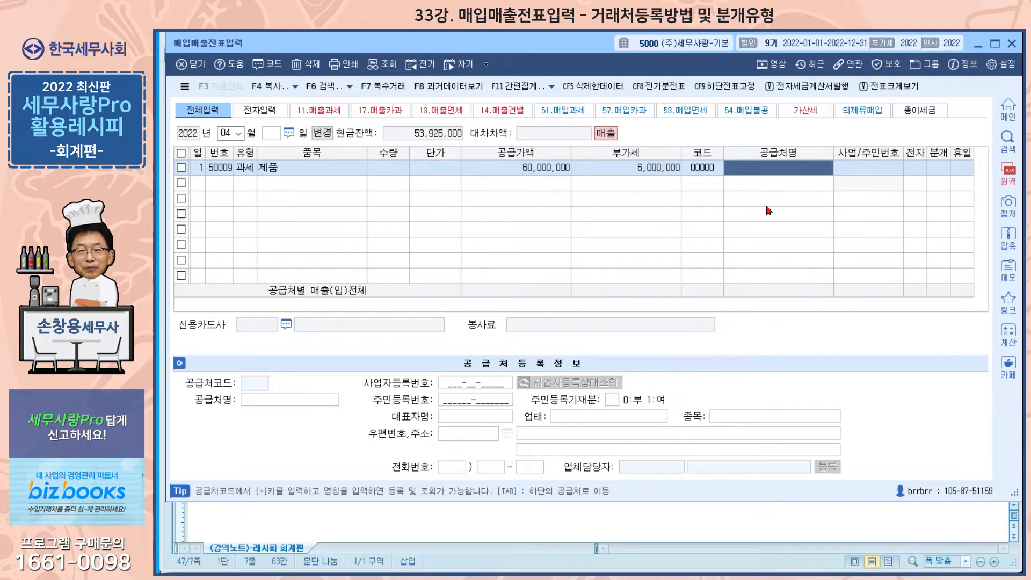
{"action": "type", "text": "22"}
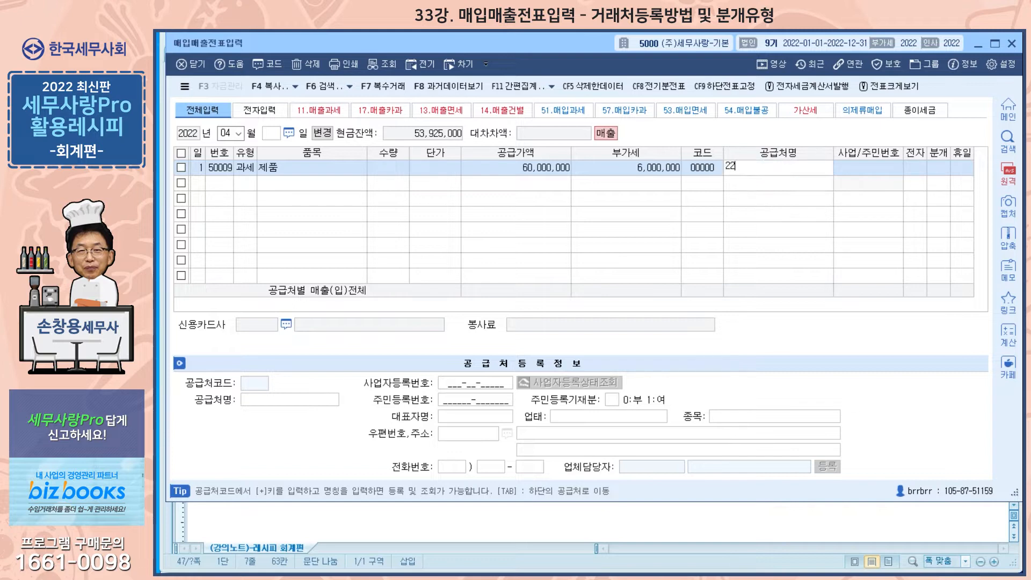
{"action": "type", "text": "08176215"}
{"action": "key", "text": "Return"}
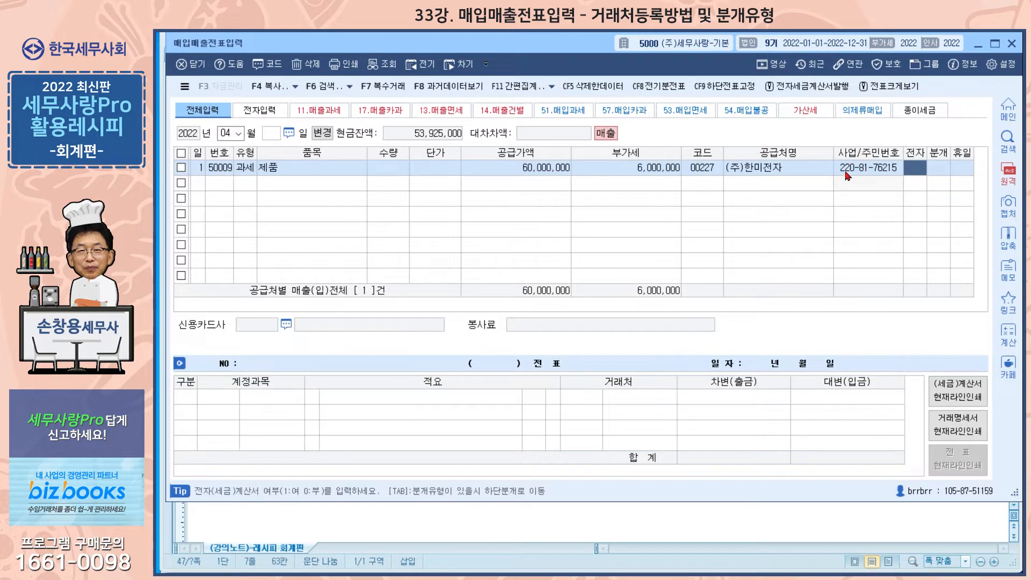
{"action": "left_click", "coordinate": [775, 171]}
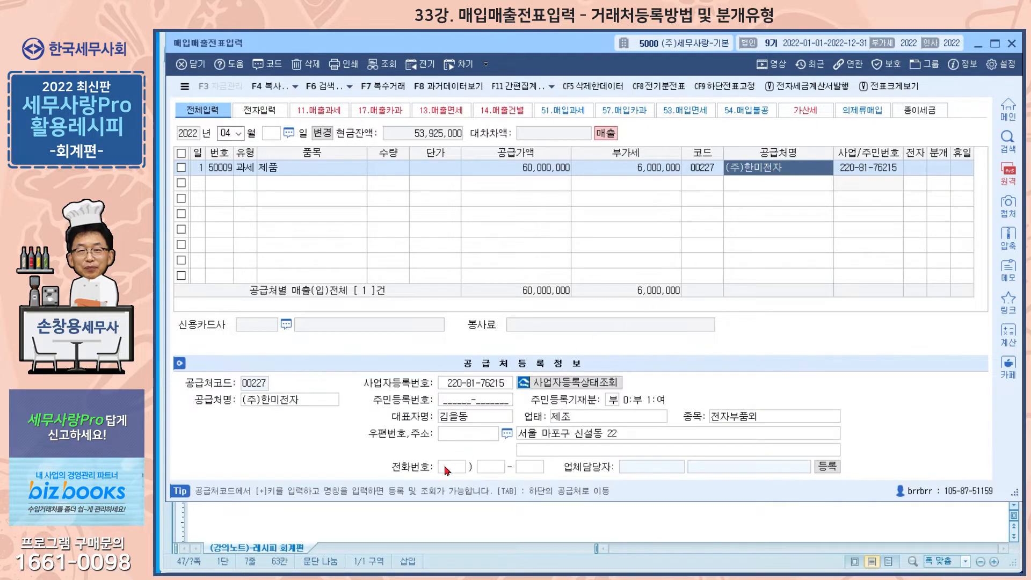
Set the first line's electronic invoice option to 여 and complete the line with the journal type left blank
{"action": "left_click", "coordinate": [914, 172]}
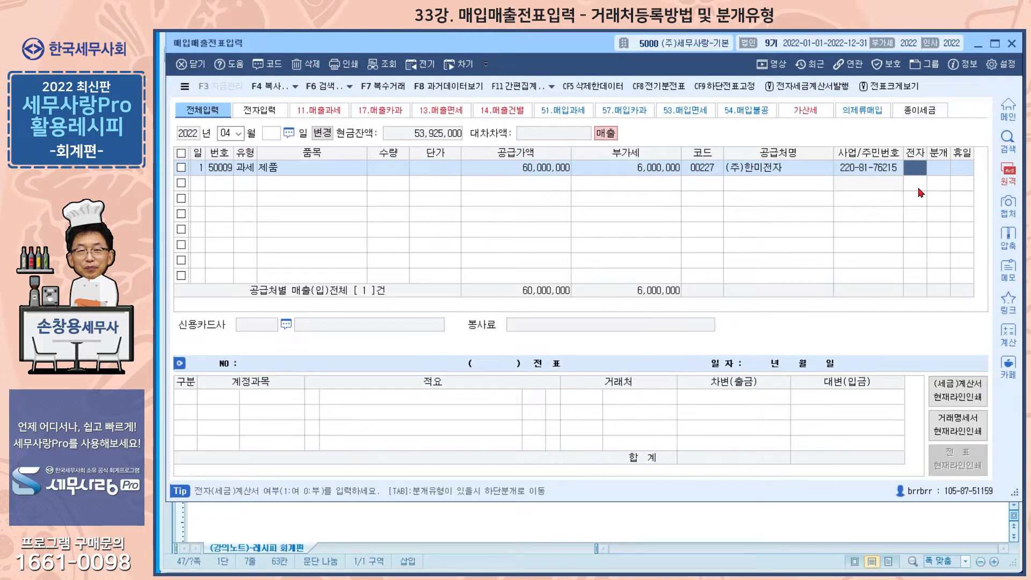
{"action": "type", "text": "1"}
{"action": "key", "text": "Return"}
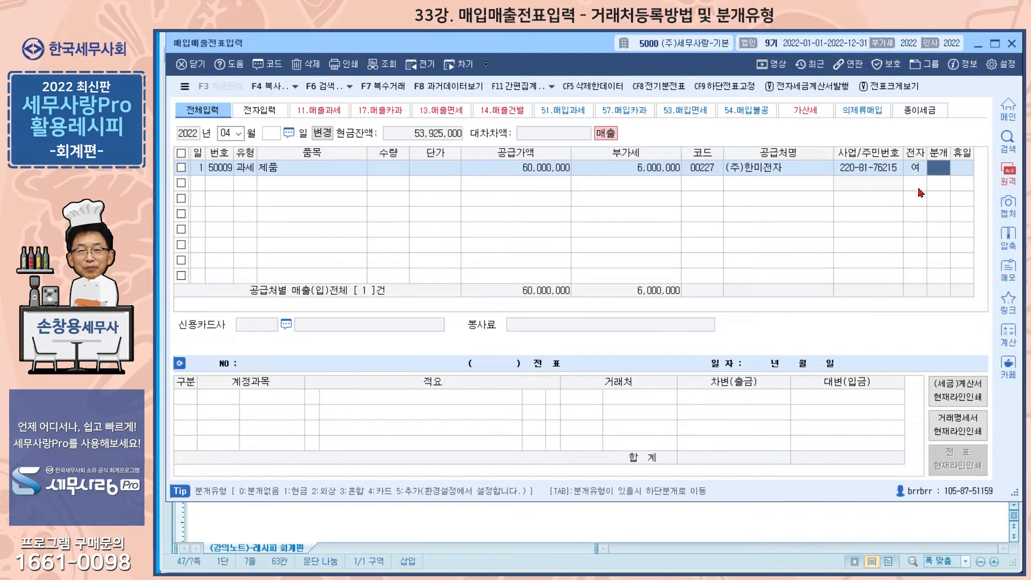
{"action": "key", "text": "Return"}
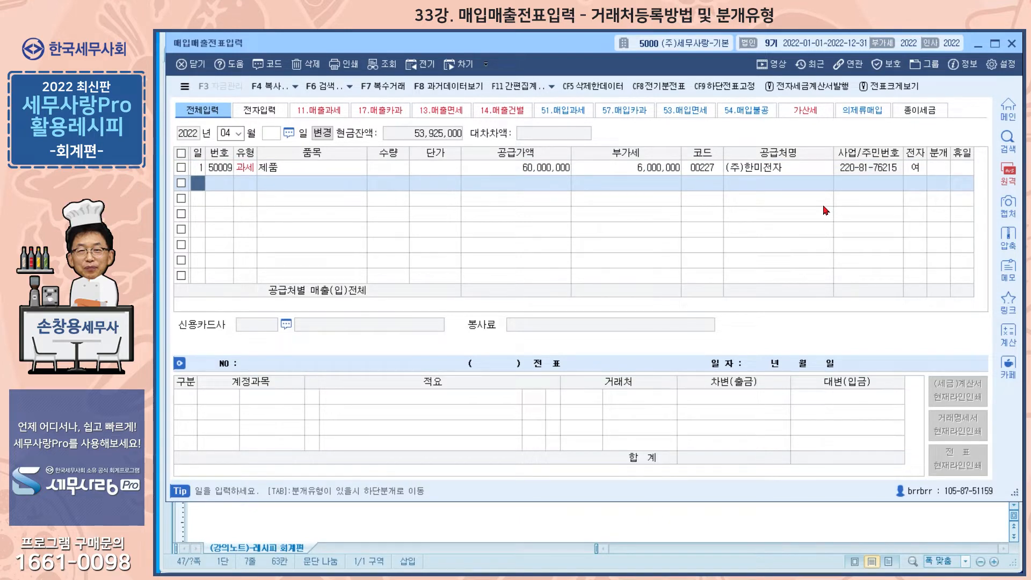
Add a second type 11 line for day 1 with item 제품 and supply amount 50,000,000
{"action": "type", "text": "1"}
{"action": "key", "text": "Return"}
{"action": "type", "text": "11"}
{"action": "key", "text": "Return"}
{"action": "key", "text": "Return"}
{"action": "key", "text": "Return"}
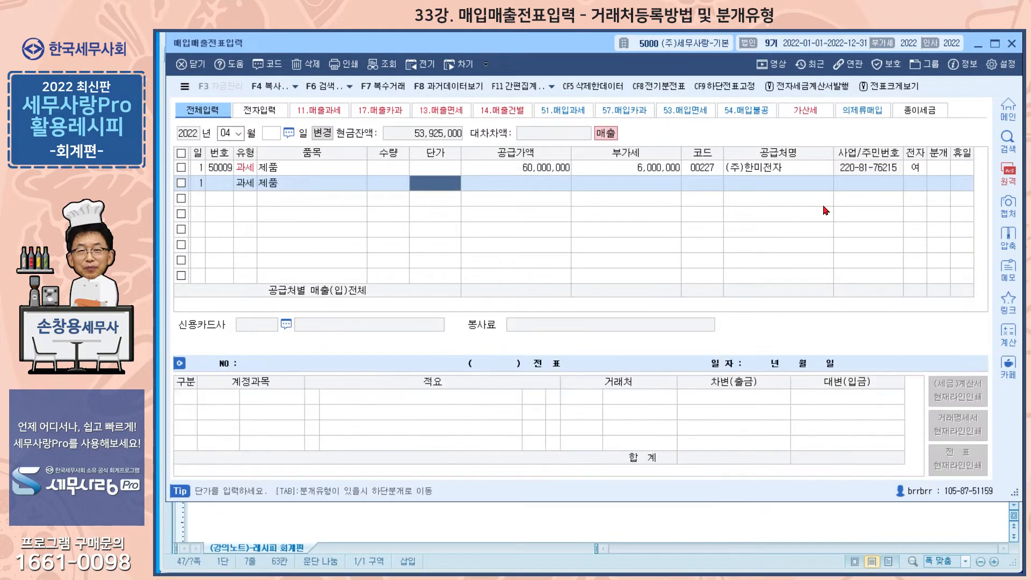
{"action": "type", "text": "5"}
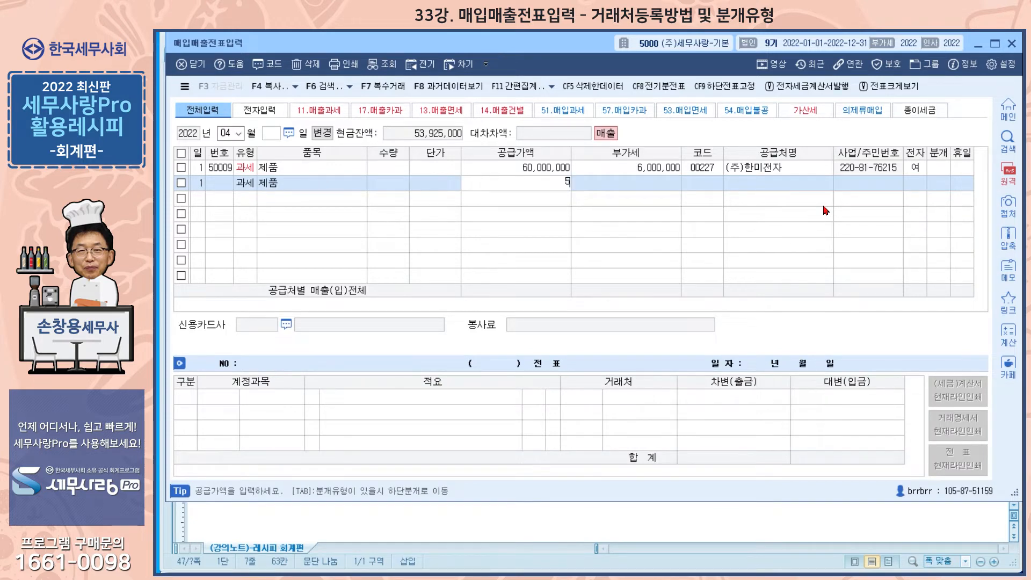
{"action": "type", "text": "0,000,000"}
{"action": "key", "text": "Return"}
{"action": "key", "text": "Return"}
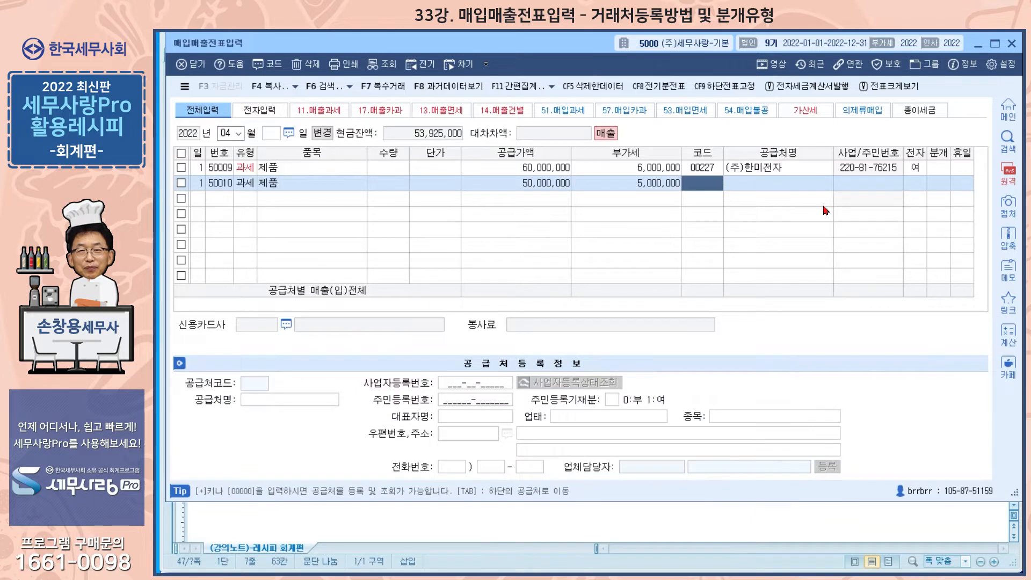
Look up an existing supplier for the second line by entering its business registration number
{"action": "key", "text": "plus"}
{"action": "type", "text": "114025"}
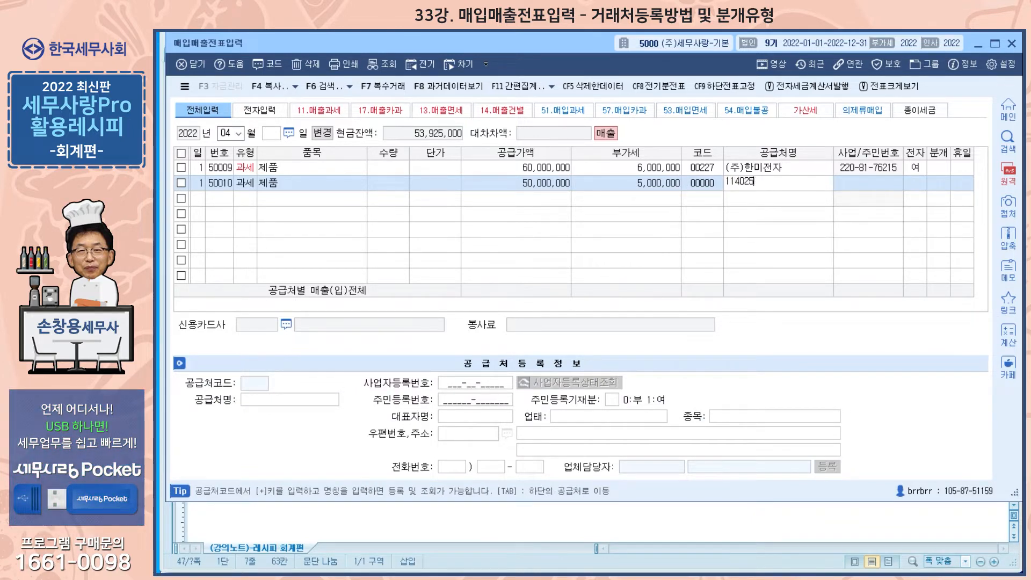
{"action": "type", "text": "9269"}
{"action": "key", "text": "Return"}
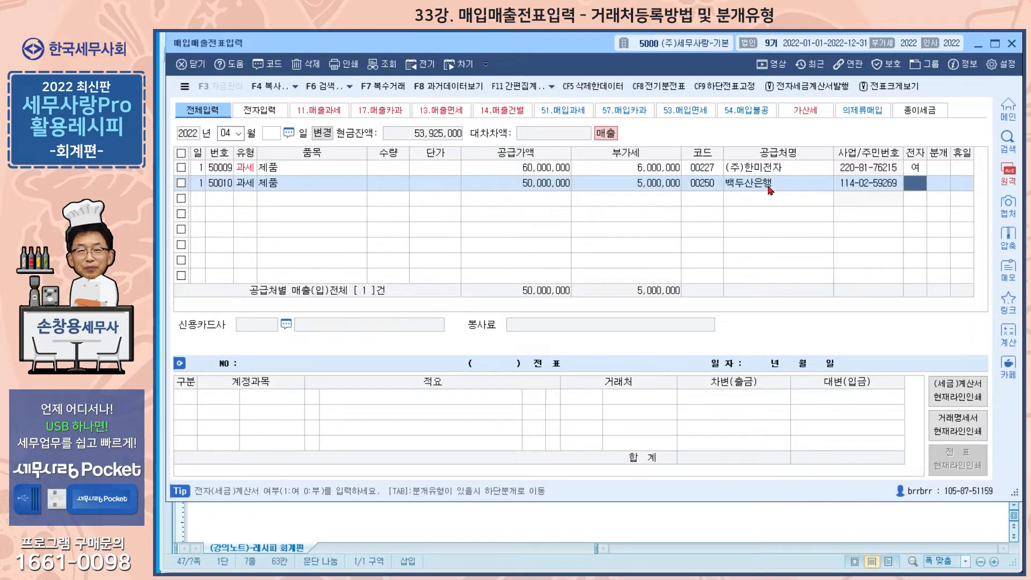
Clear the supplier code from the second line
{"action": "left_click", "coordinate": [713, 186]}
{"action": "key", "text": "space"}
{"action": "left_click", "coordinate": [758, 187]}
{"action": "left_click", "coordinate": [705, 187]}
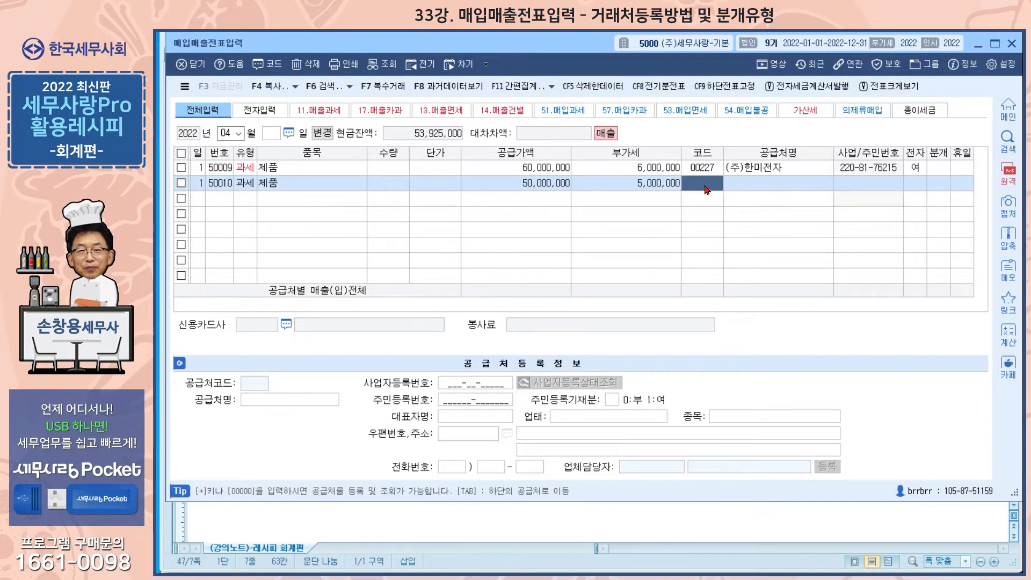
Enter a new supplier's business registration number on the second line and accept registering it despite the number check
{"action": "key", "text": "plus"}
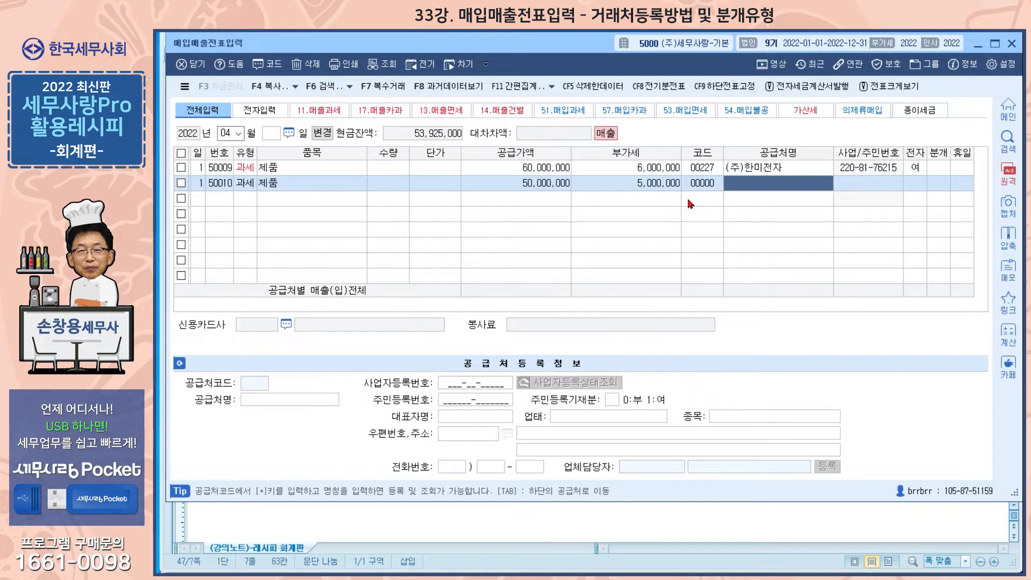
{"action": "type", "text": "120"}
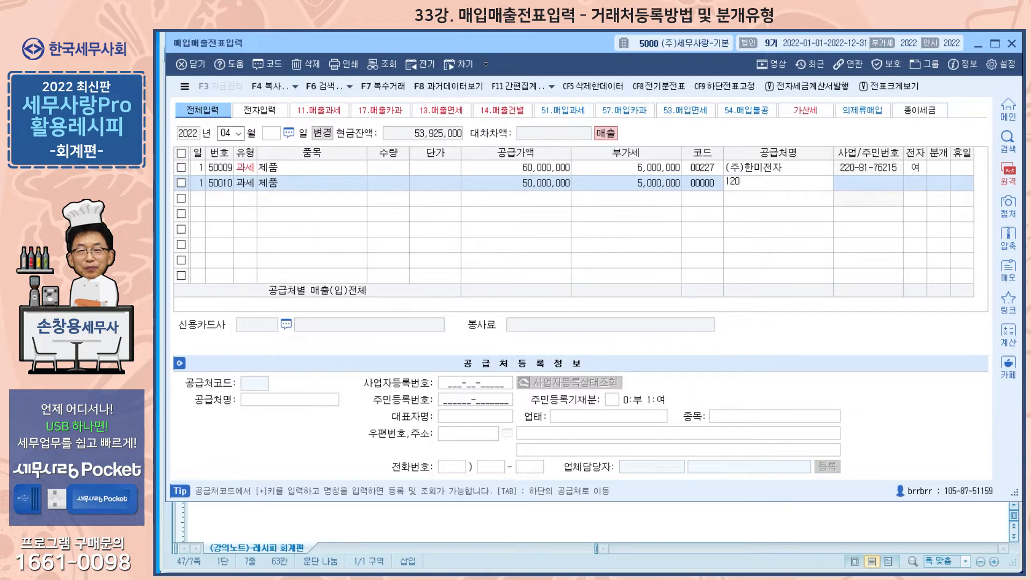
{"action": "type", "text": "8546269"}
{"action": "key", "text": "Return"}
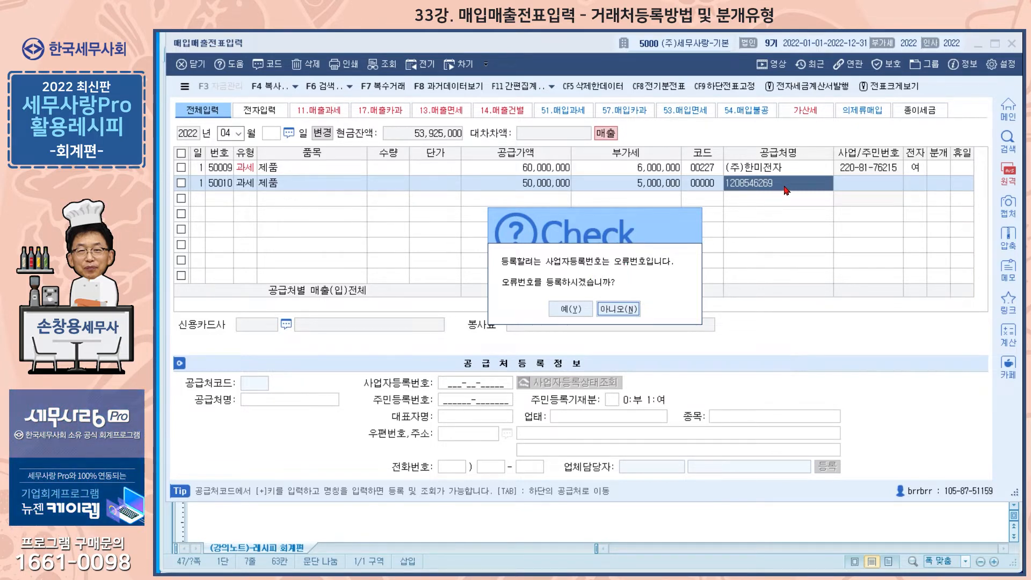
{"action": "left_click", "coordinate": [570, 310]}
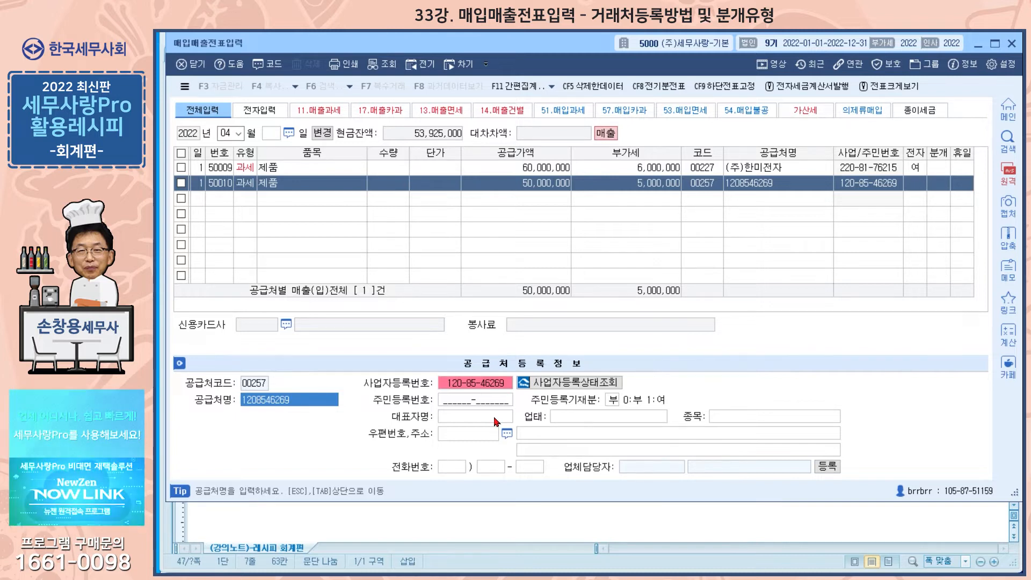
Name the new supplier 한라물산 in its registration details
{"action": "type", "text": "한라물산"}
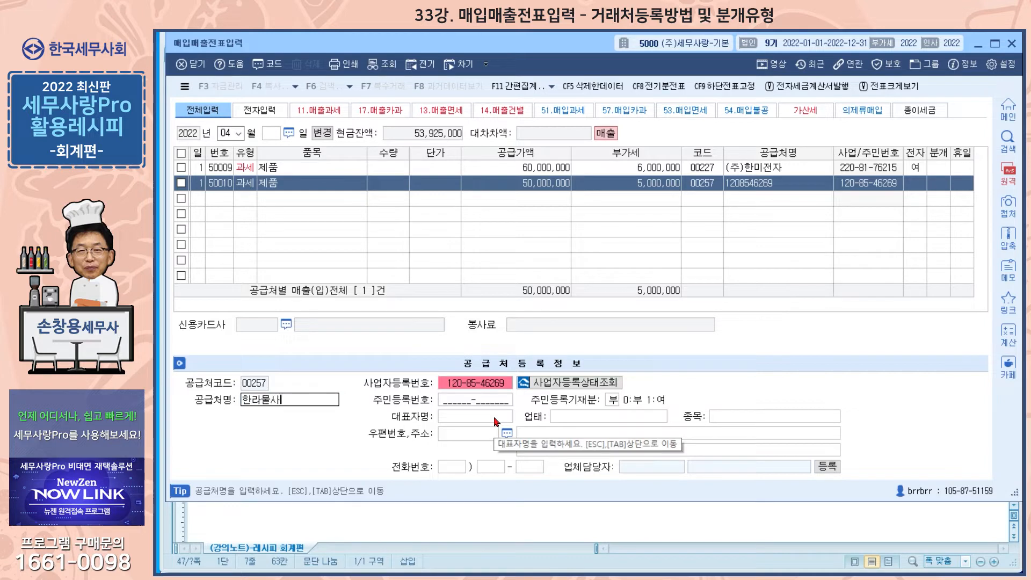
{"action": "key", "text": "Return"}
{"action": "key", "text": "Return"}
{"action": "key", "text": "Return"}
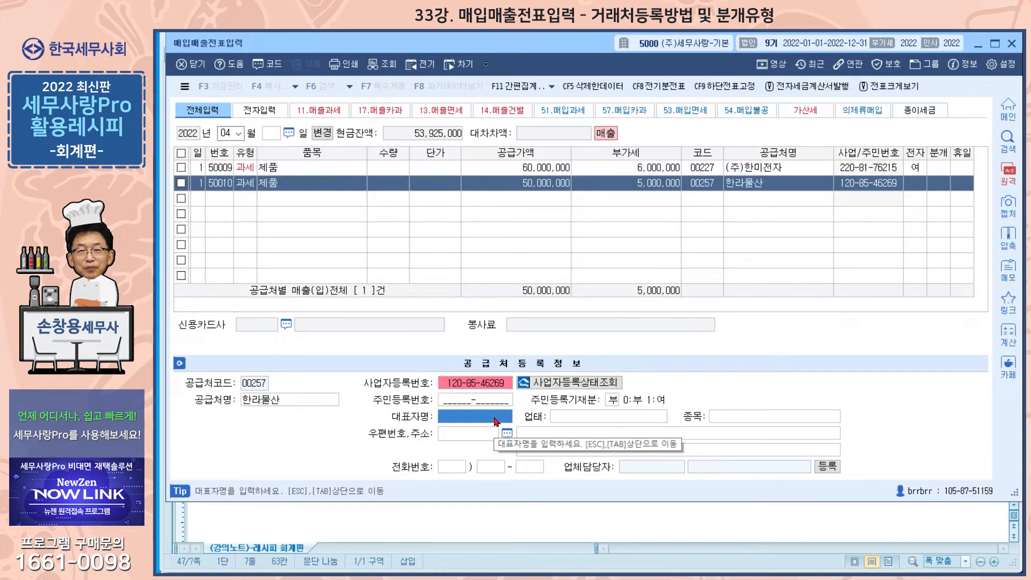
Enter the new supplier's representative name, business type 제조 and business item 전자부품
{"action": "type", "text": "한라산"}
{"action": "key", "text": "Return"}
{"action": "type", "text": "제조"}
{"action": "key", "text": "Return"}
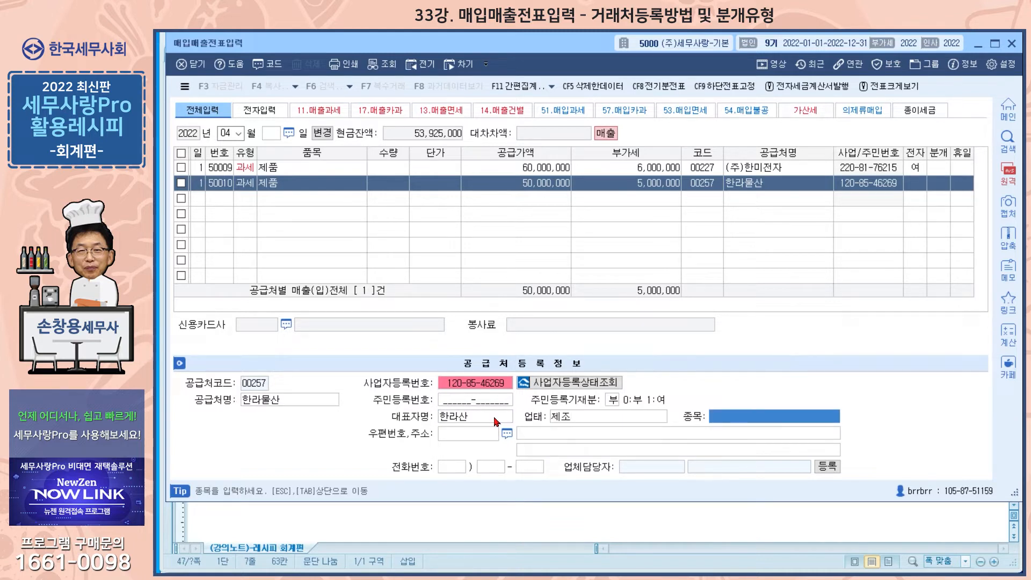
{"action": "type", "text": "전자부푸ㅁ"}
{"action": "key", "text": "Return"}
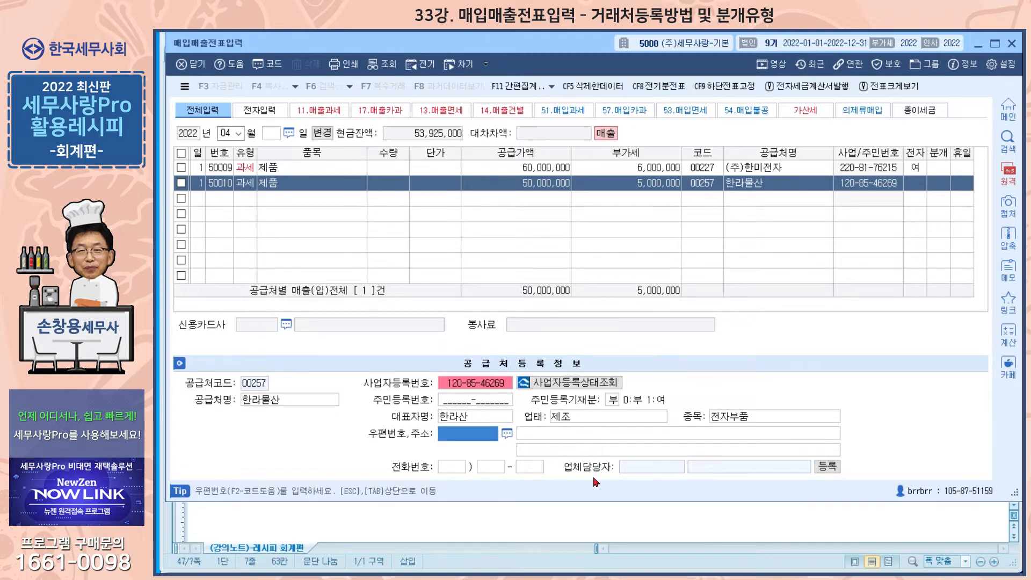
Register a contact person for 한라물산, set to 사용, with the contact's name and a placeholder period as e-mail
{"action": "left_click", "coordinate": [827, 468]}
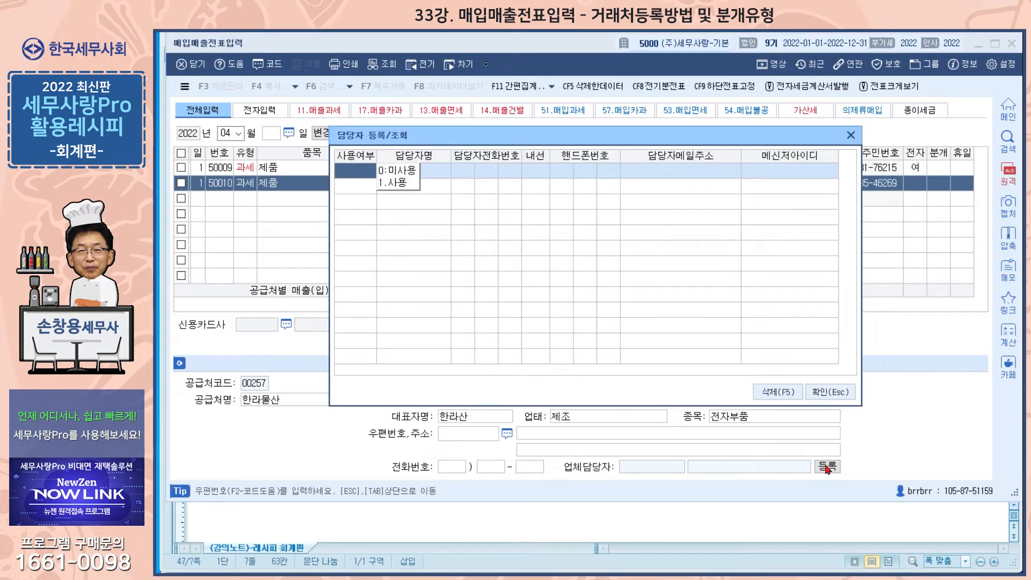
{"action": "left_click", "coordinate": [398, 183]}
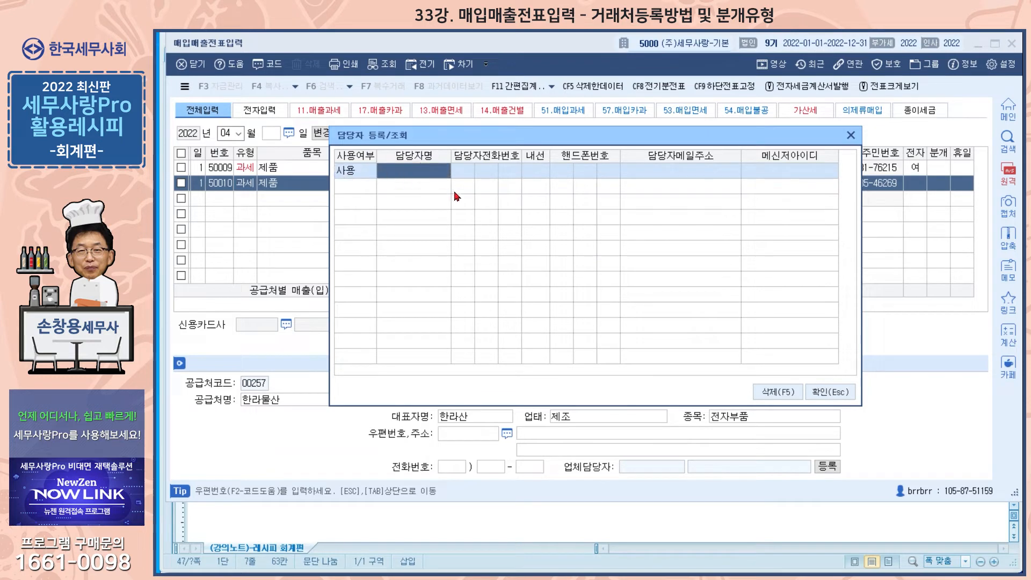
{"action": "type", "text": "한라산"}
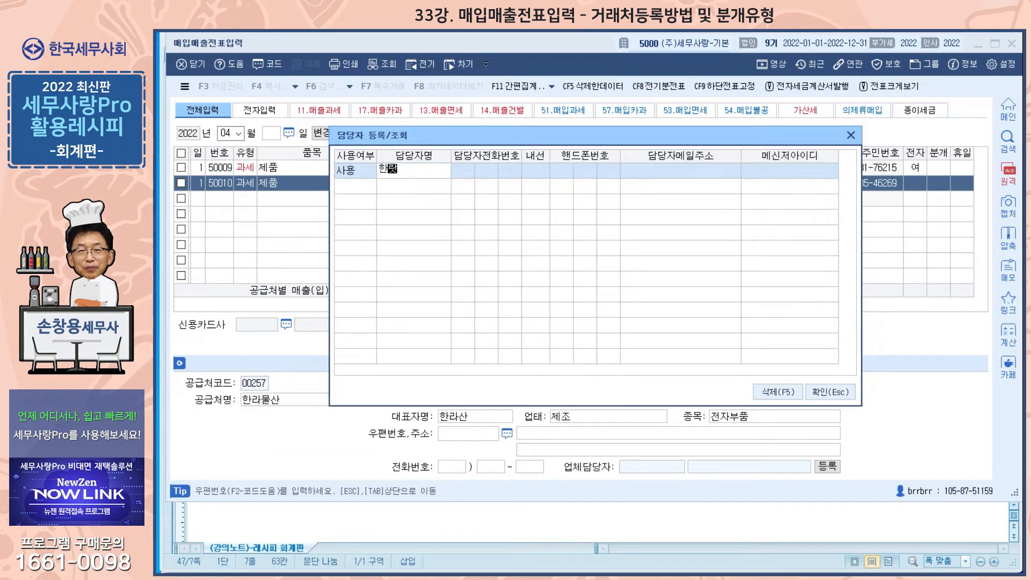
{"action": "key", "text": "Return"}
{"action": "key", "text": "Return"}
{"action": "key", "text": "Return"}
{"action": "key", "text": "Return"}
{"action": "key", "text": "Return"}
{"action": "key", "text": "Return"}
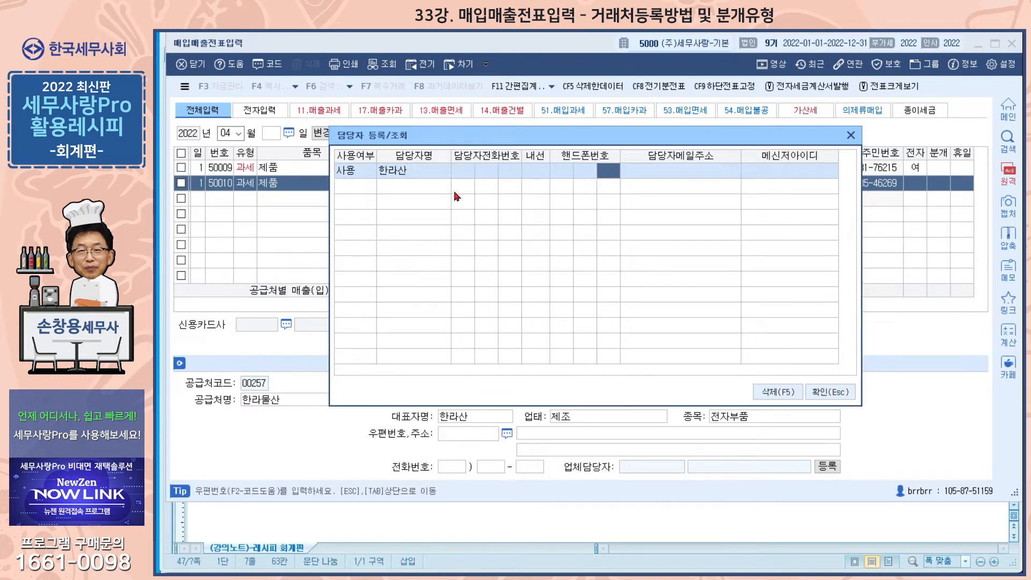
{"action": "key", "text": "Return"}
{"action": "key", "text": "Return"}
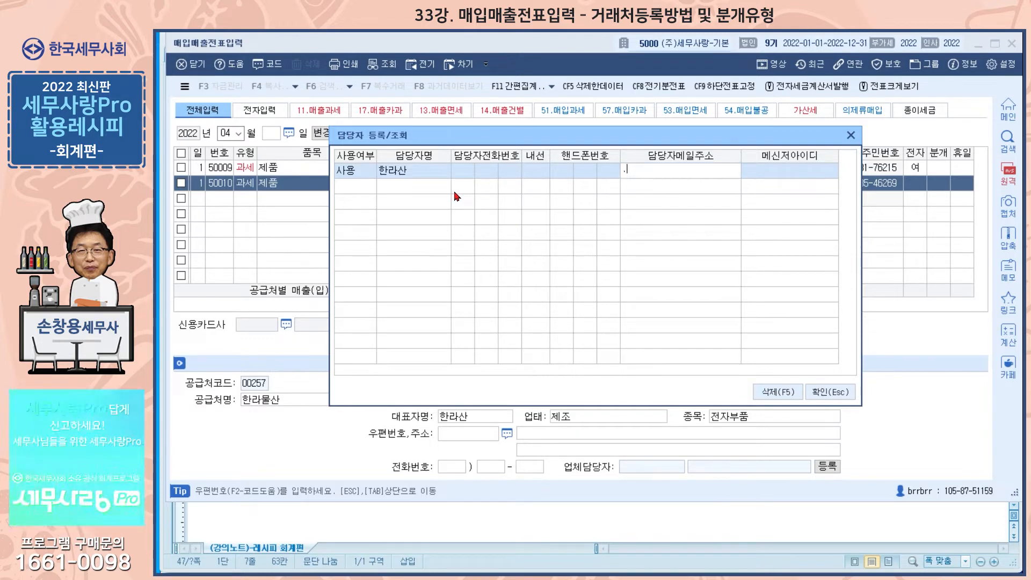
{"action": "left_click", "coordinate": [830, 391]}
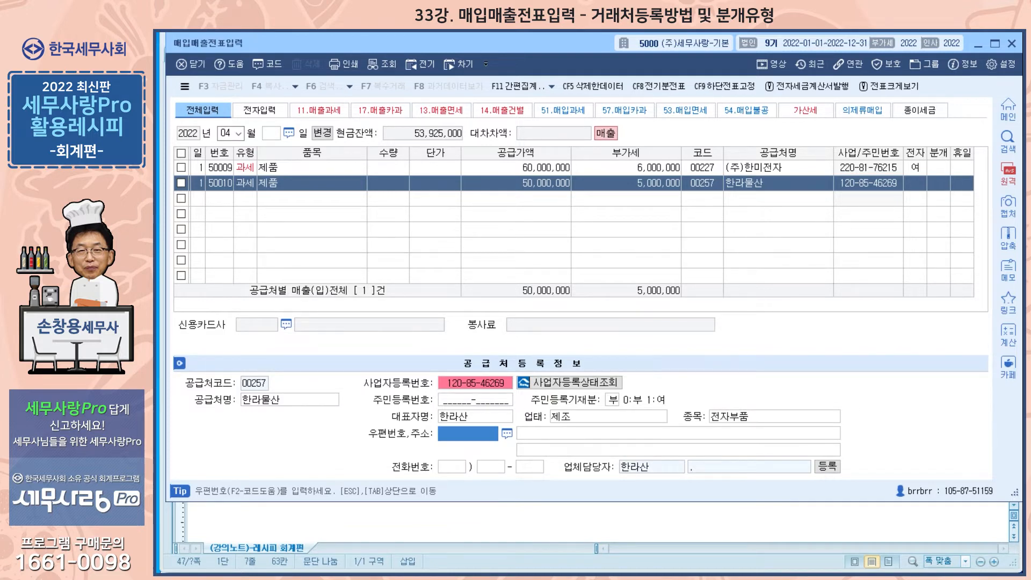
Review the 한라물산 record in the 거래처등록 screen and close that screen
{"action": "key", "text": "alt+Tab"}
{"action": "left_click", "coordinate": [813, 387]}
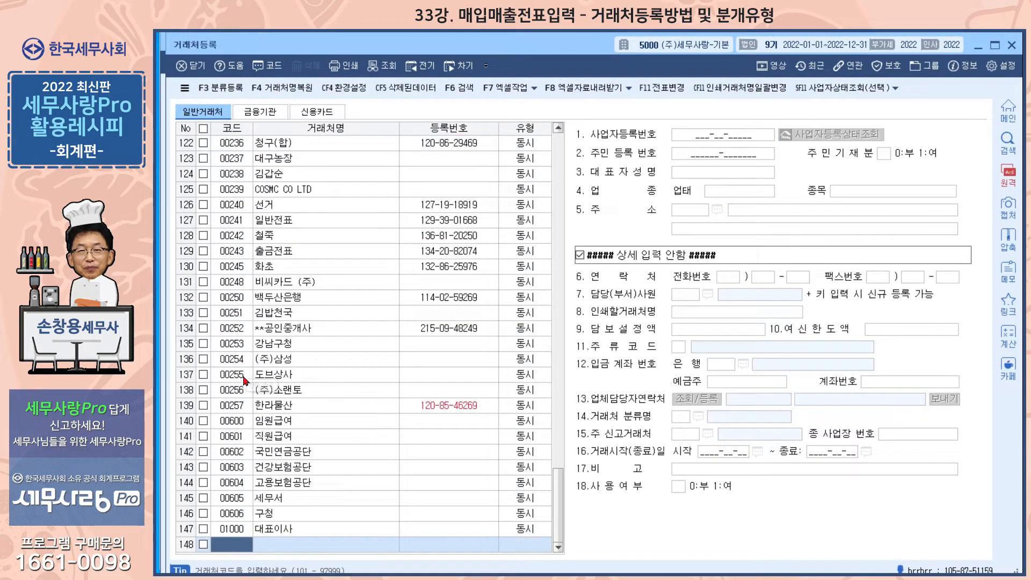
{"action": "left_click", "coordinate": [244, 407]}
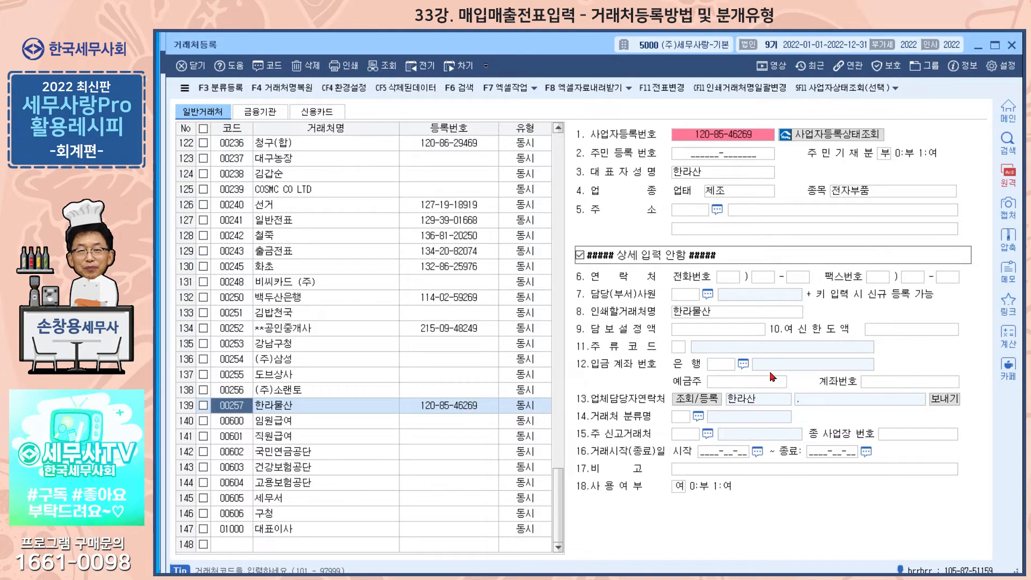
{"action": "left_click", "coordinate": [1012, 46]}
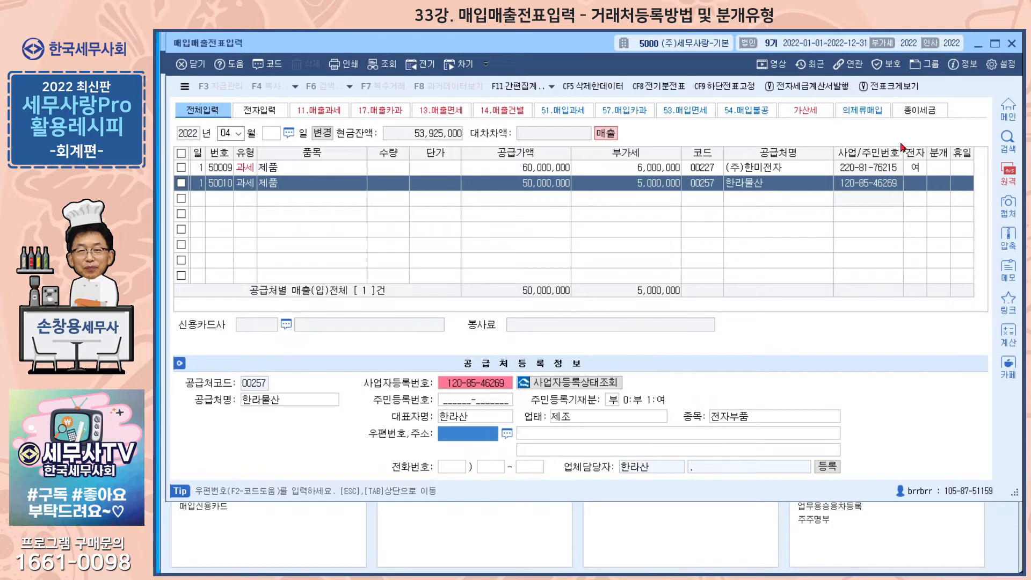
Check the 분개 field of the (주)한미전자 line and read the lecture notes' section on 매입매출전표의 분개
{"action": "left_click", "coordinate": [935, 171]}
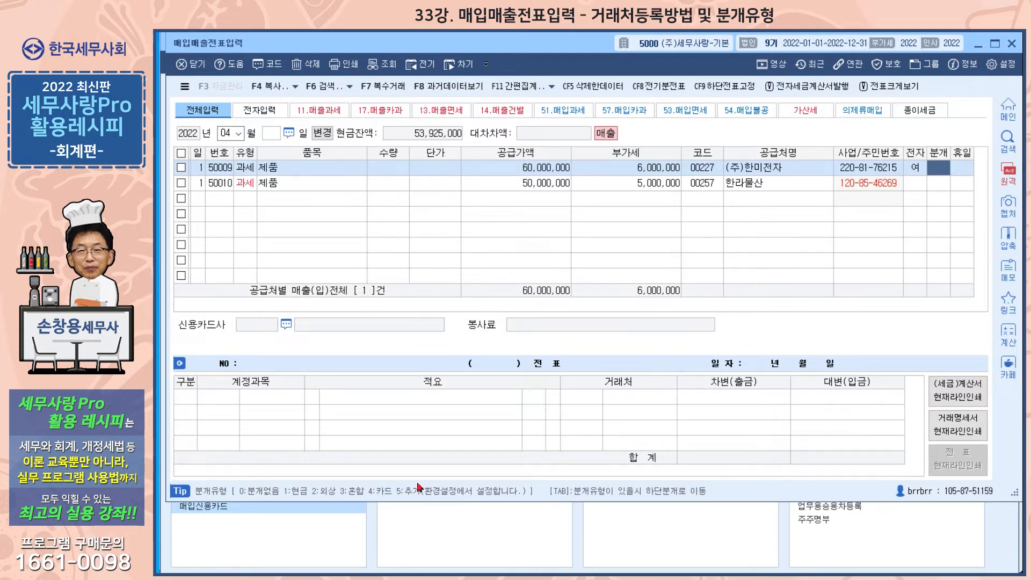
{"action": "key", "text": "alt+Tab"}
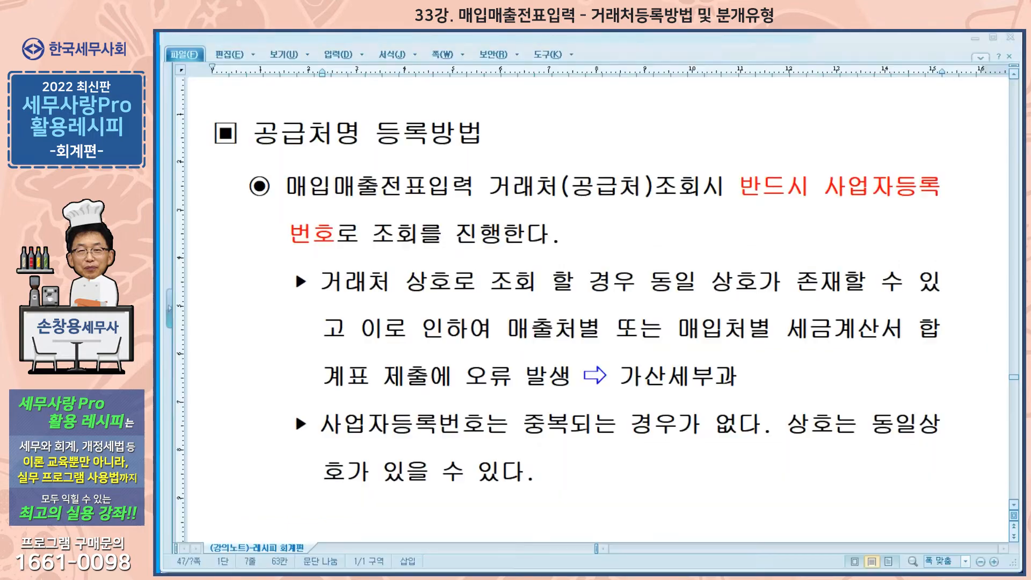
{"action": "scroll", "coordinate": [593, 328], "scroll_direction": "down", "scroll_amount": 6}
{"action": "scroll", "coordinate": [594, 329], "scroll_direction": "down", "scroll_amount": 5}
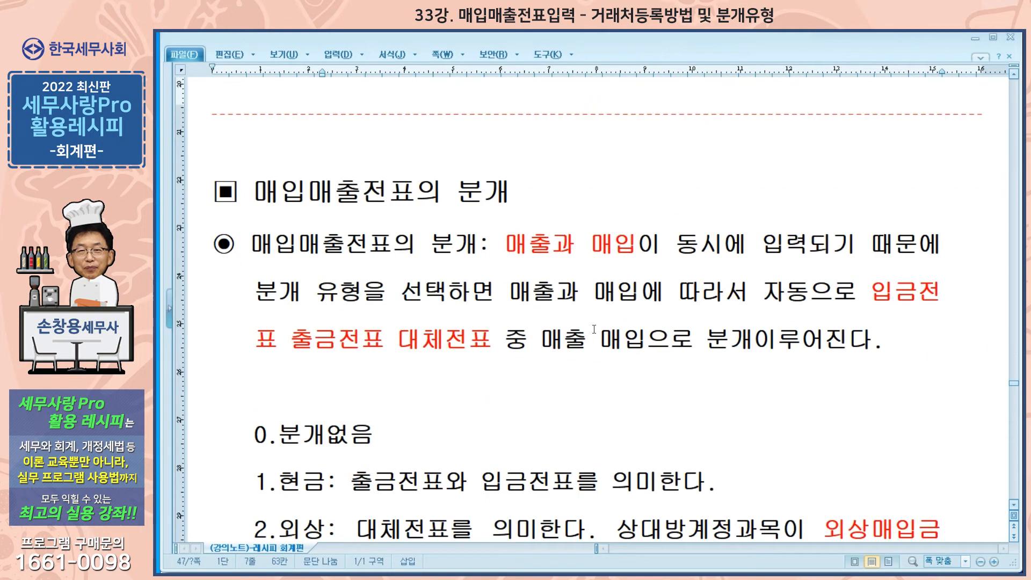
{"action": "scroll", "coordinate": [594, 329], "scroll_direction": "down", "scroll_amount": 2}
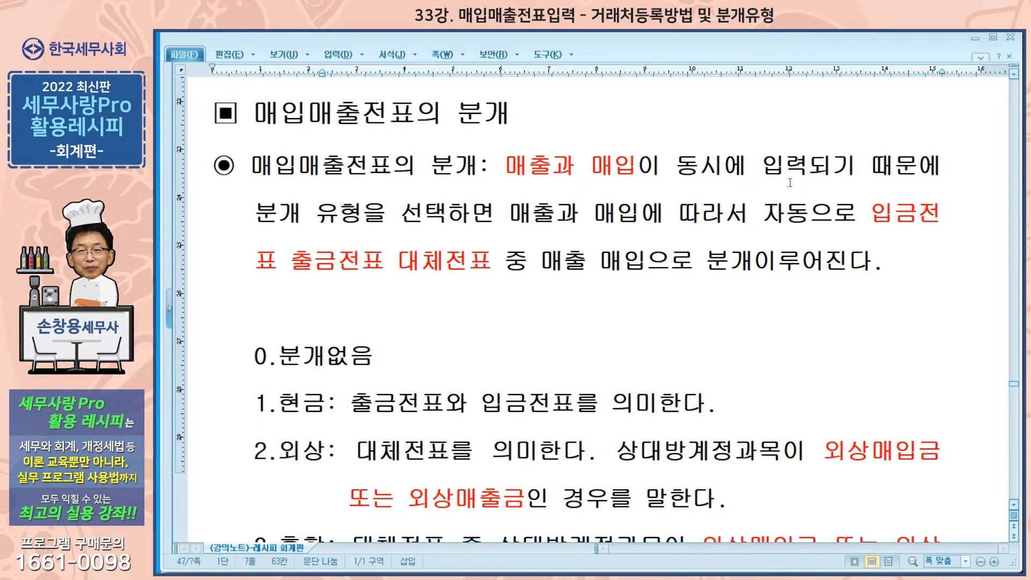
{"action": "key", "text": "alt+Tab"}
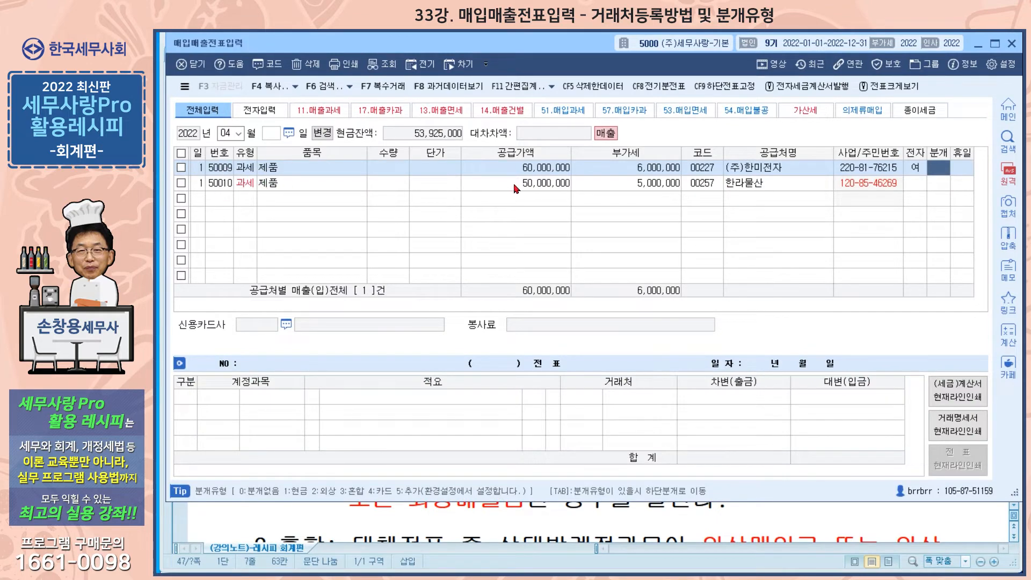
Start a voucher line for day 2 with type 51 (과세매입) and item 원재료
{"action": "left_click", "coordinate": [241, 203]}
{"action": "type", "text": "2"}
{"action": "key", "text": "Return"}
{"action": "type", "text": "51"}
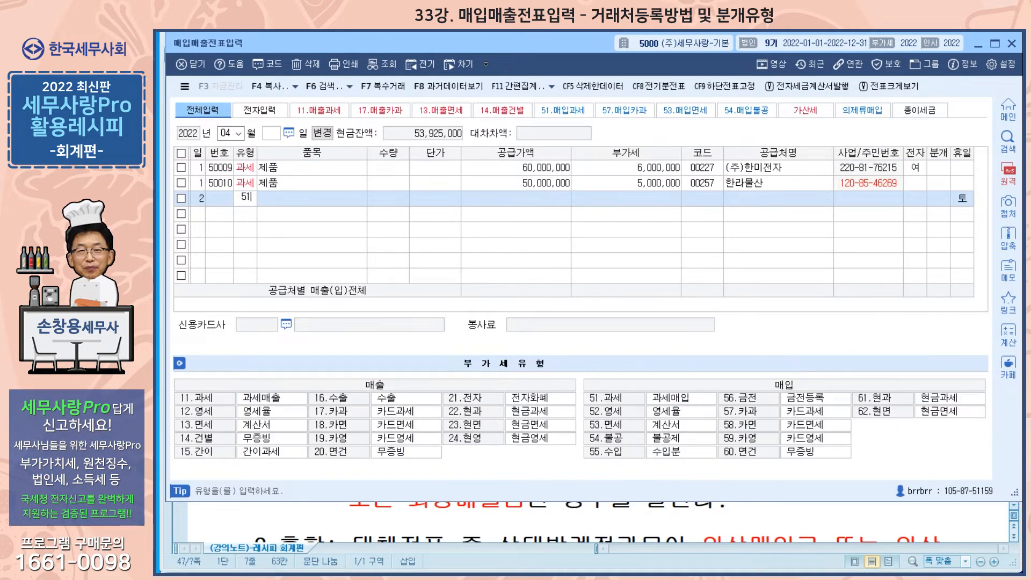
{"action": "key", "text": "Return"}
{"action": "type", "text": "원재료"}
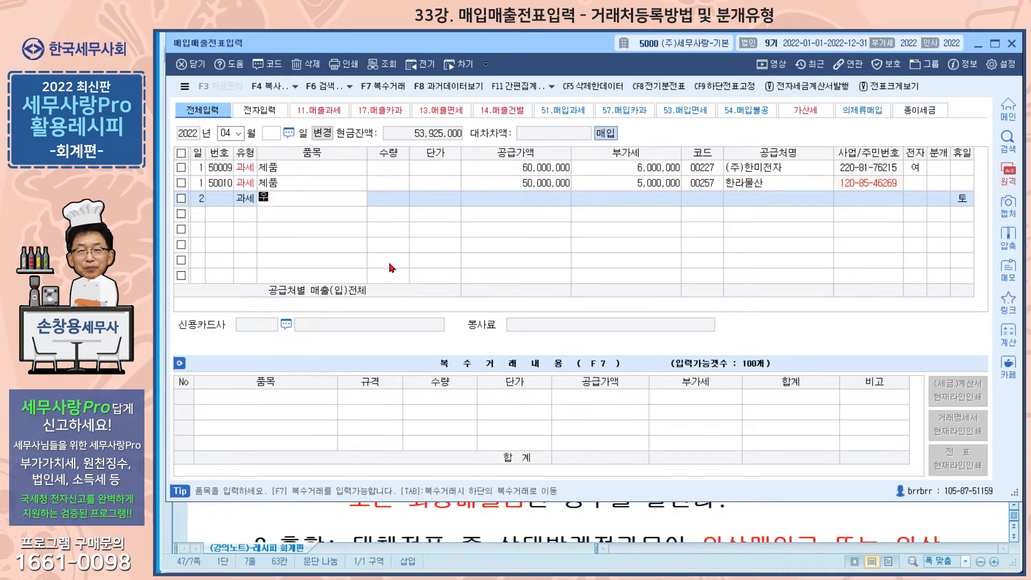
{"action": "key", "text": "Return"}
Set the 원재료 line's supply amount to 40,000,000, assign supplier (주)미란실업 and complete the line
{"action": "key", "text": "Return"}
{"action": "key", "text": "Return"}
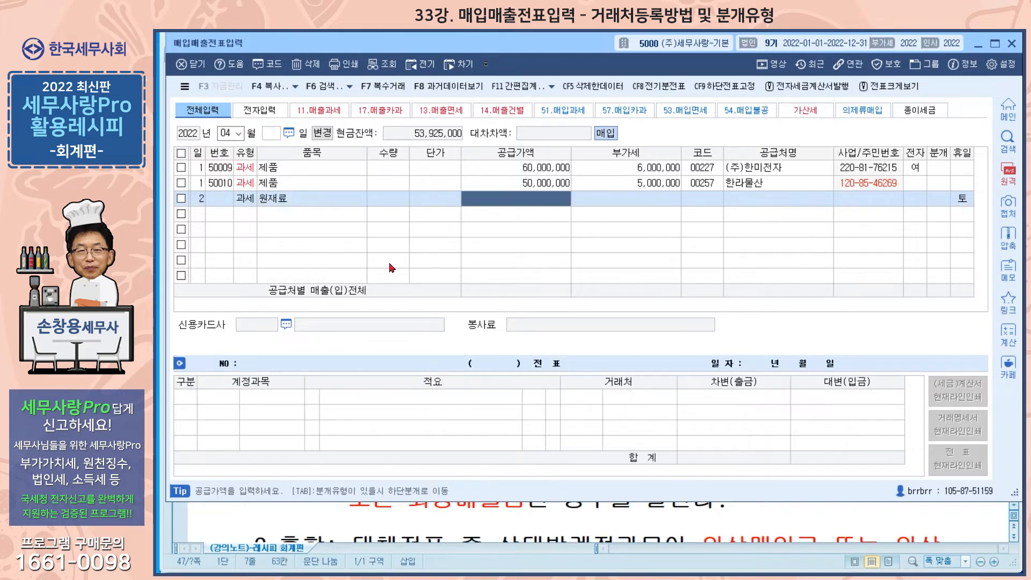
{"action": "type", "text": "40,000,000"}
{"action": "key", "text": "Return"}
{"action": "key", "text": "Return"}
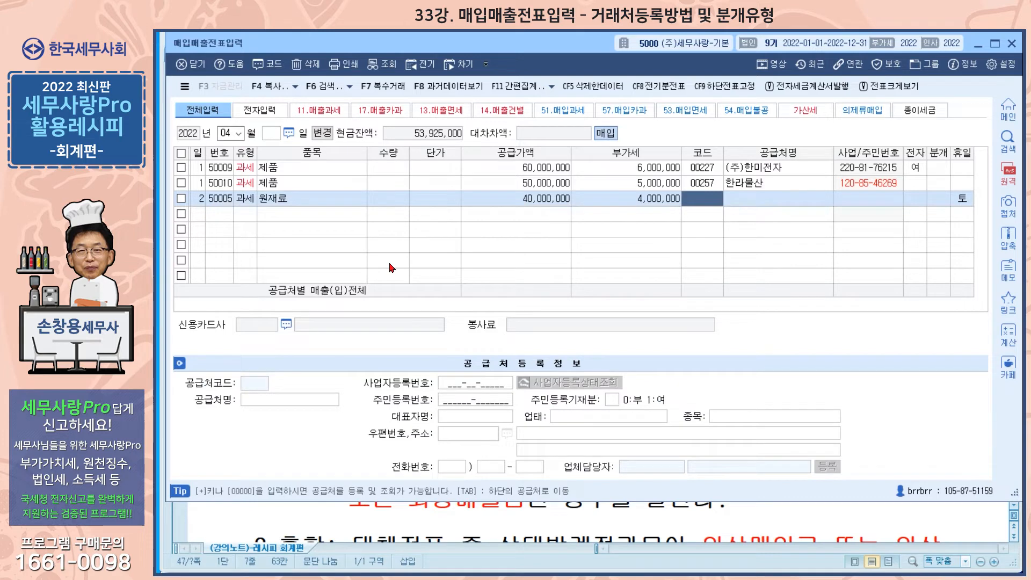
{"action": "type", "text": "101"}
{"action": "key", "text": "Return"}
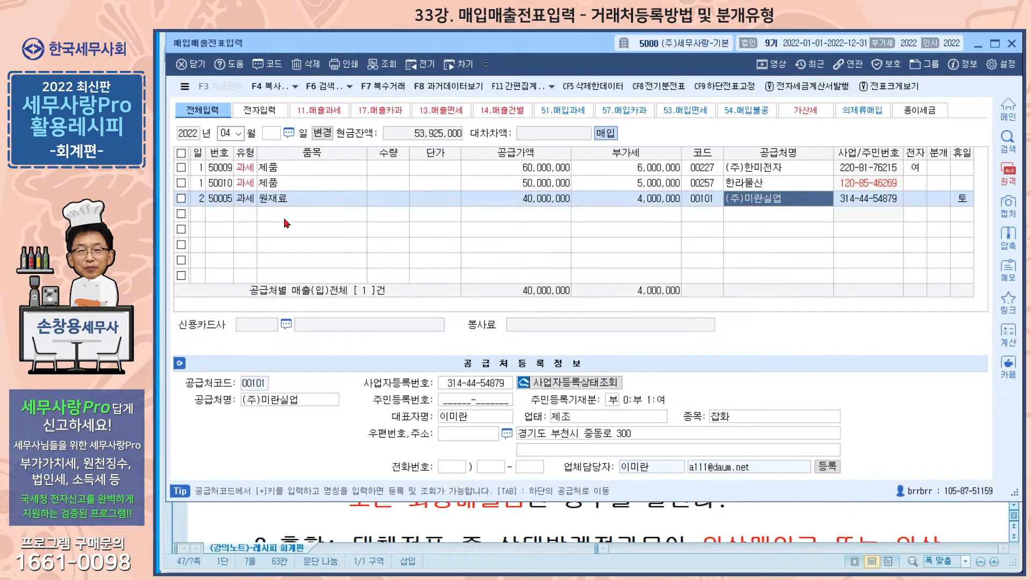
{"action": "key", "text": "Return"}
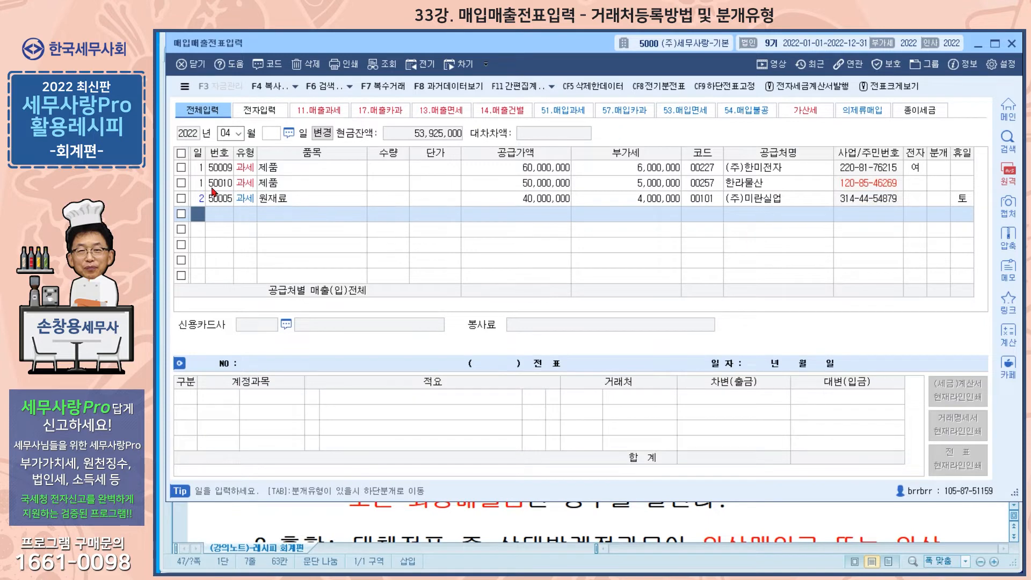
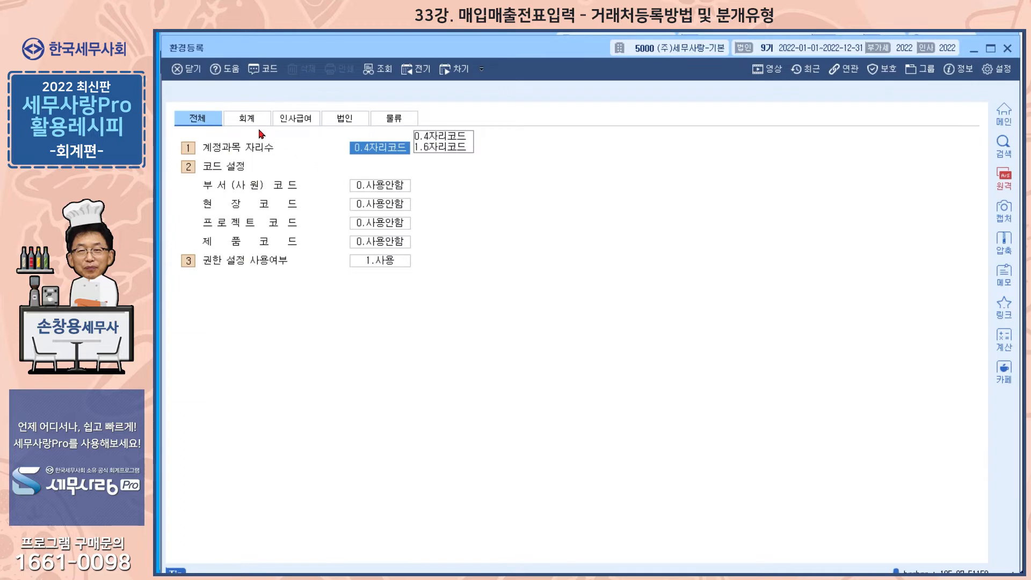
Review the 회계 settings in 환경등록 and return to the 매입매출전표입력 screen
{"action": "left_click", "coordinate": [254, 122]}
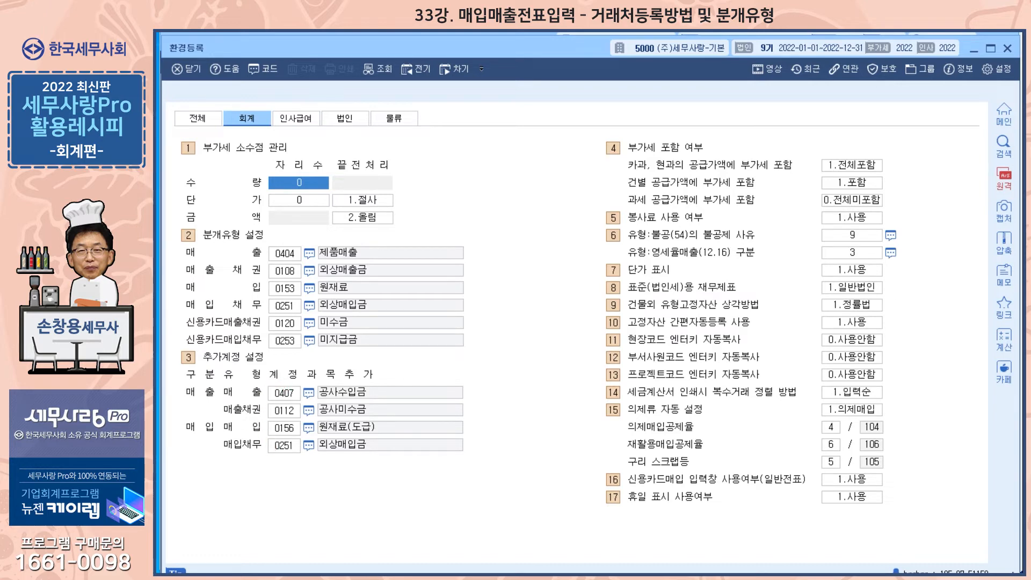
{"action": "left_click", "coordinate": [1006, 49]}
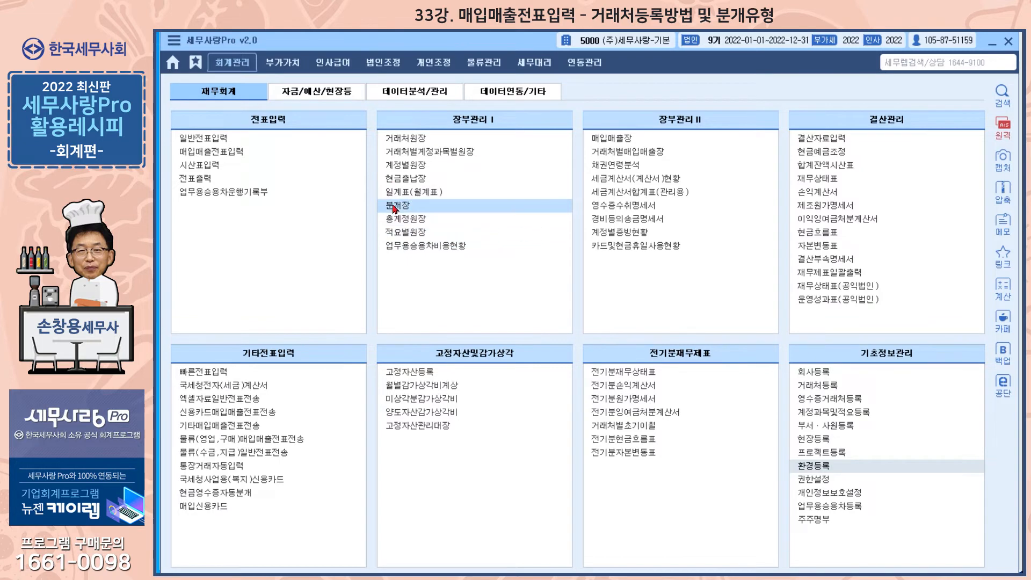
{"action": "left_click", "coordinate": [215, 153]}
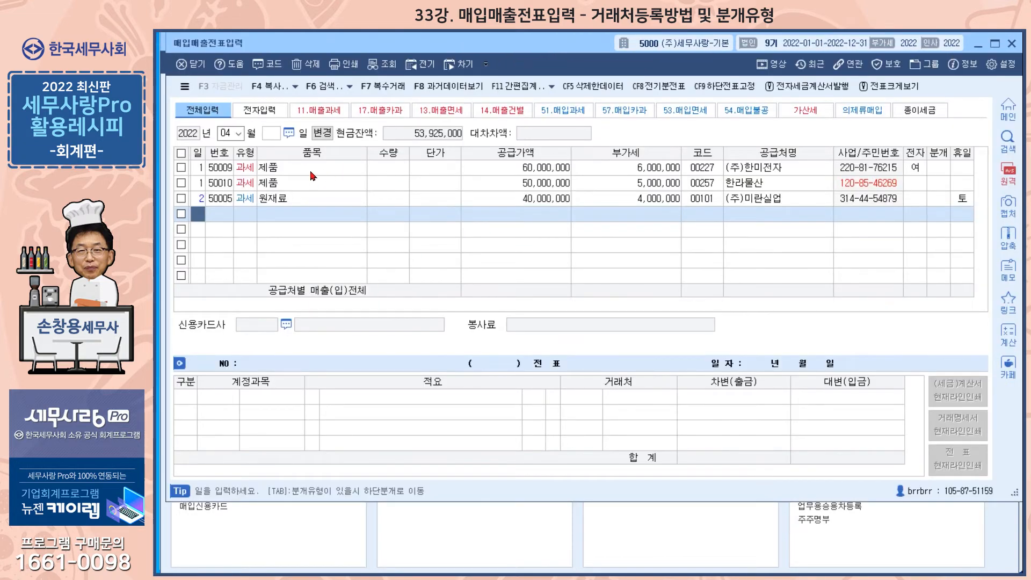
{"action": "left_click", "coordinate": [611, 173]}
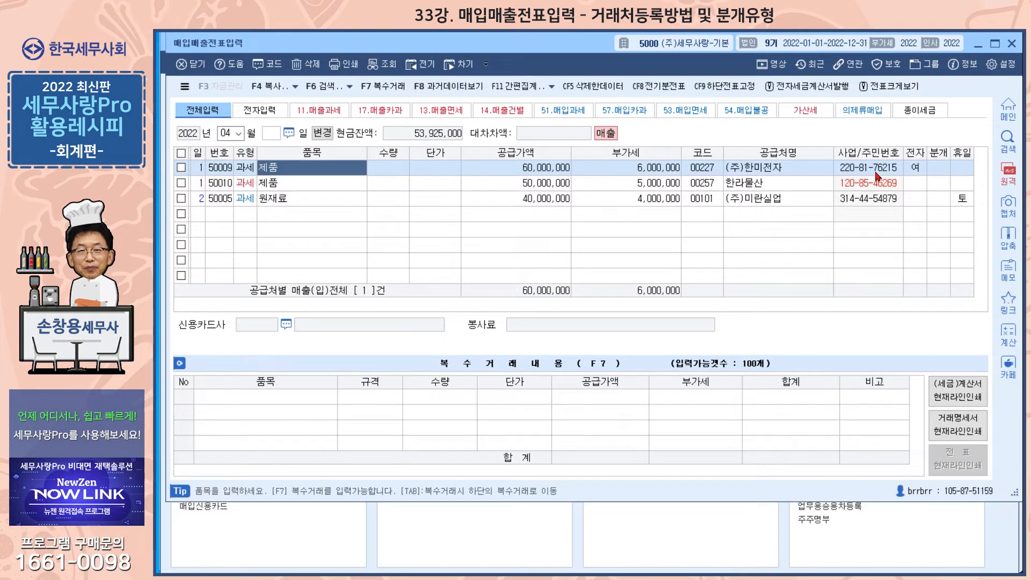
Set the 분개 type of the (주)한미전자 line to 2 (외상)
{"action": "left_click", "coordinate": [934, 170]}
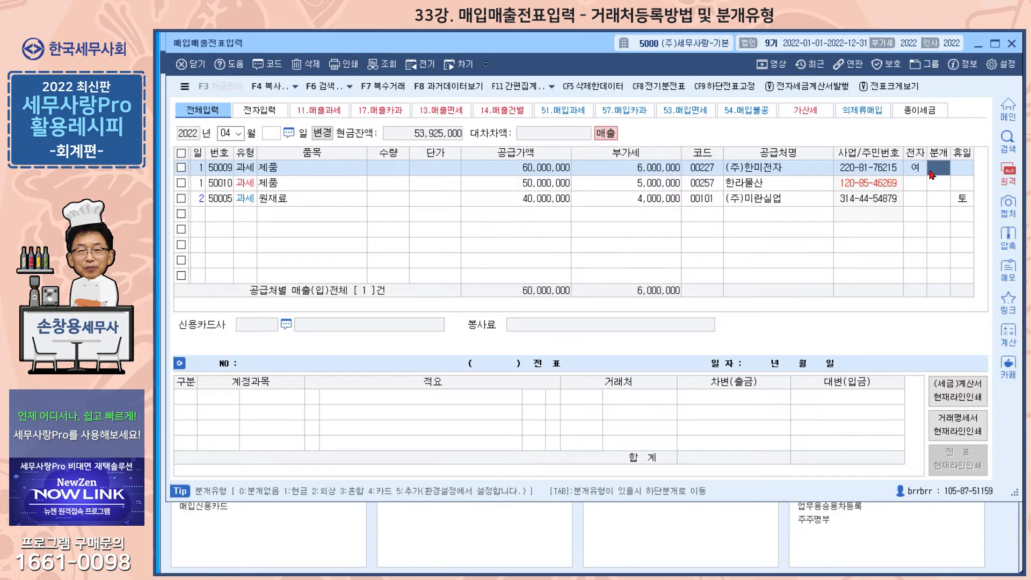
{"action": "type", "text": "2"}
{"action": "key", "text": "Return"}
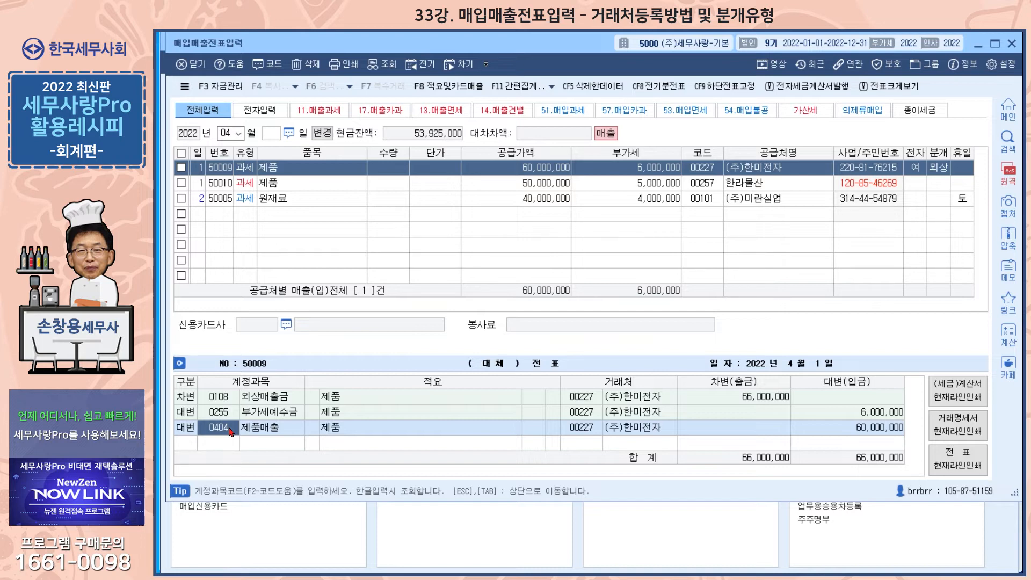
Change the 제품매출 account in the (주)한미전자 journal entry to 0401 상품매출, looking it up by 상품
{"action": "type", "text": "상품"}
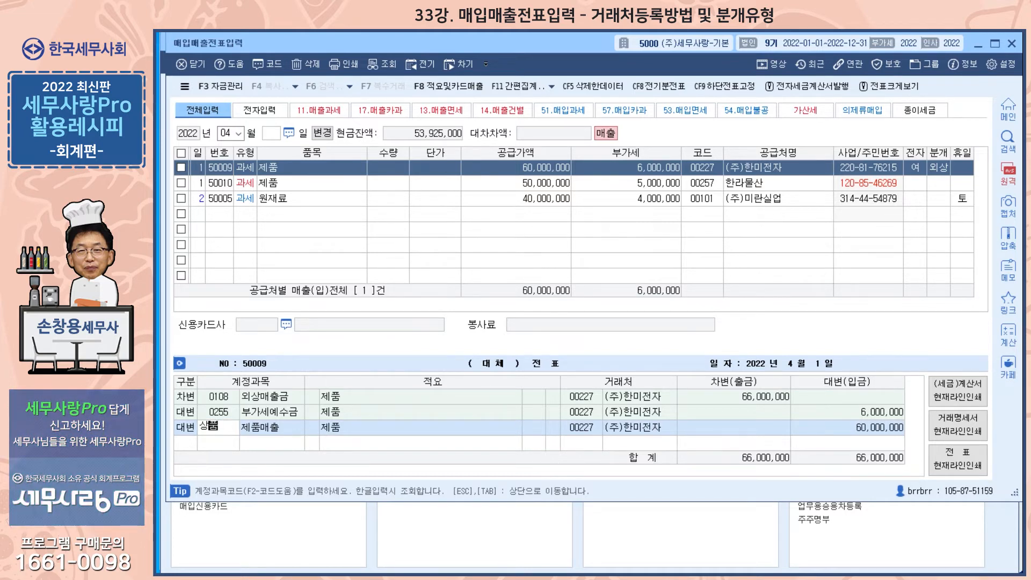
{"action": "key", "text": "Return"}
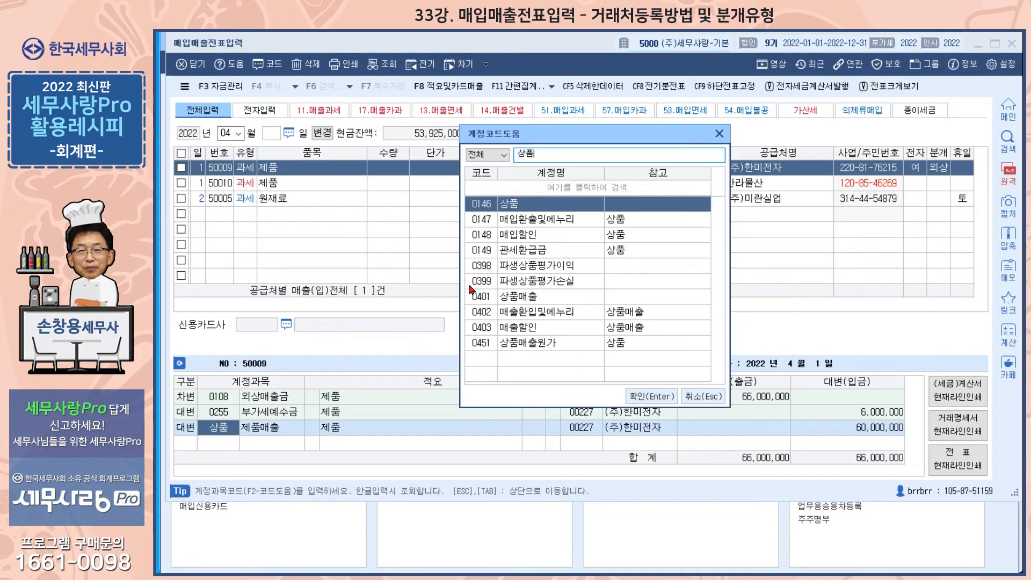
{"action": "left_click", "coordinate": [526, 300]}
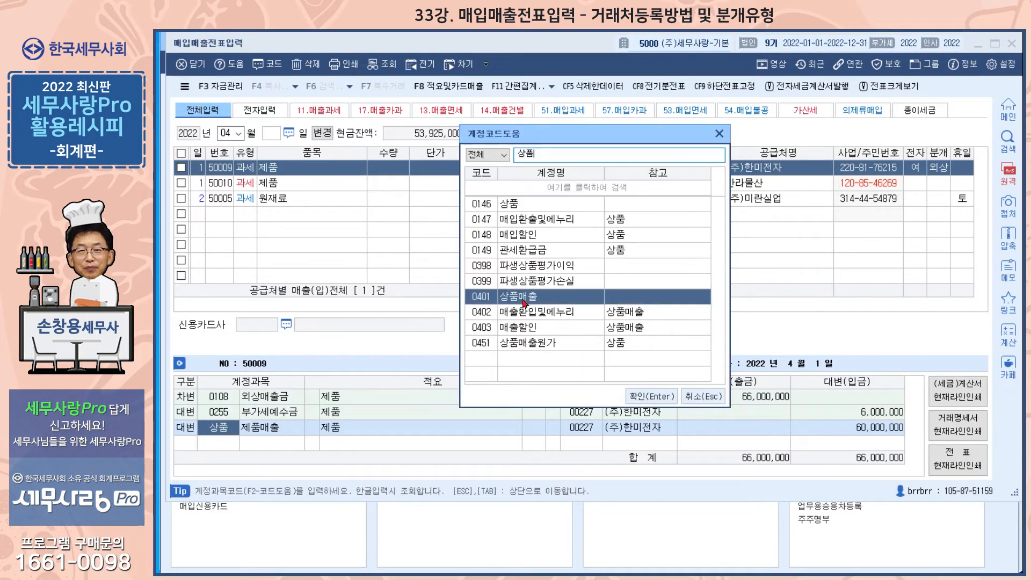
{"action": "left_click", "coordinate": [668, 398]}
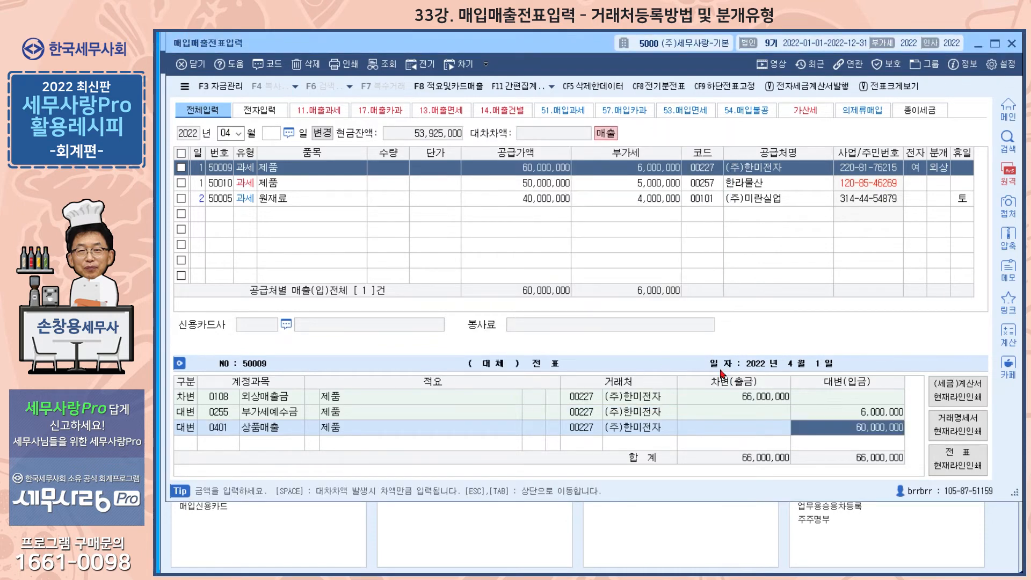
Mark the 한라물산 line as an electronic invoice (전자 1, 여) and set its 분개 type to 1 (현금)
{"action": "left_click", "coordinate": [296, 189]}
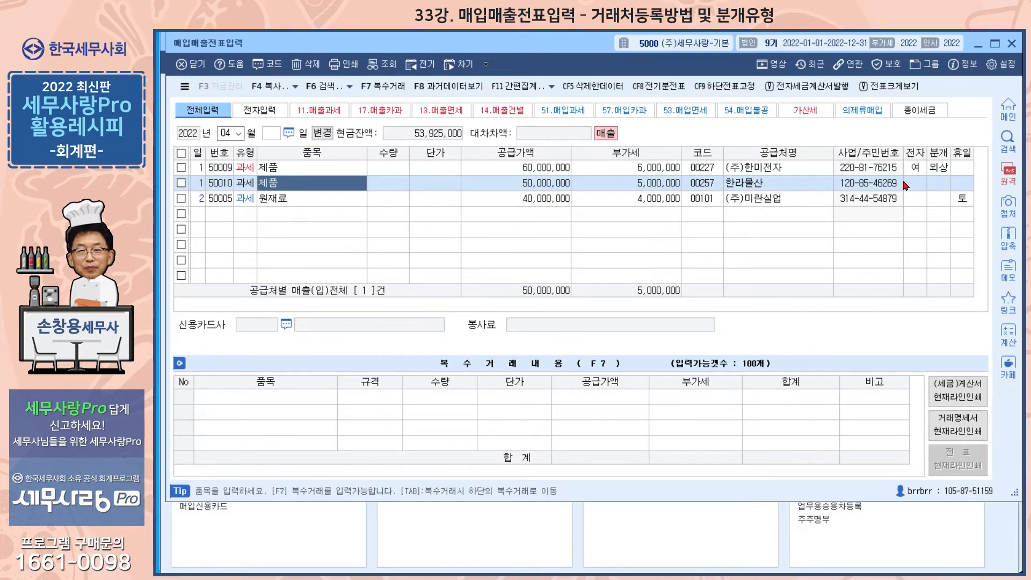
{"action": "left_click", "coordinate": [920, 185]}
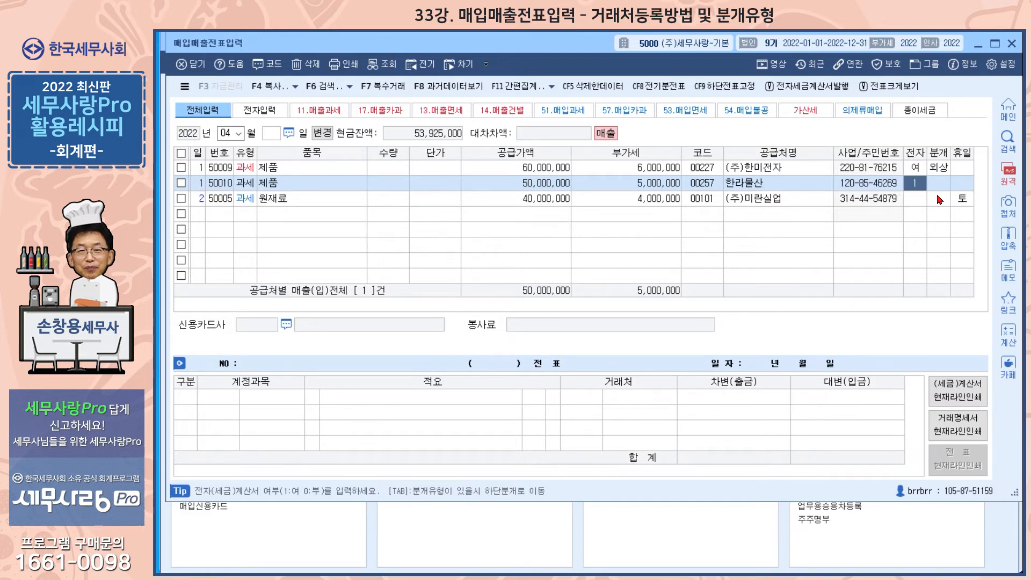
{"action": "key", "text": "Return"}
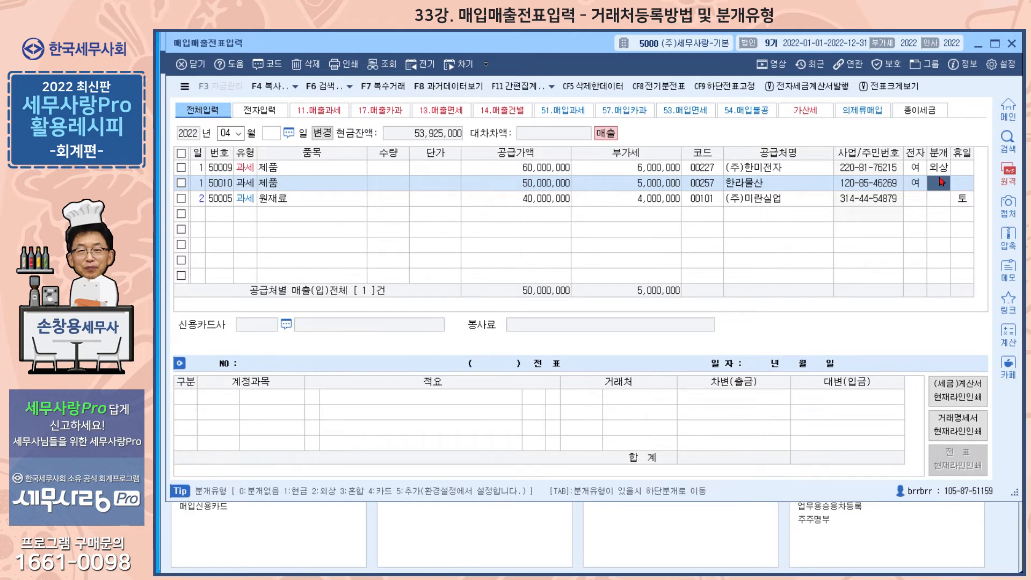
{"action": "type", "text": "1"}
{"action": "key", "text": "Return"}
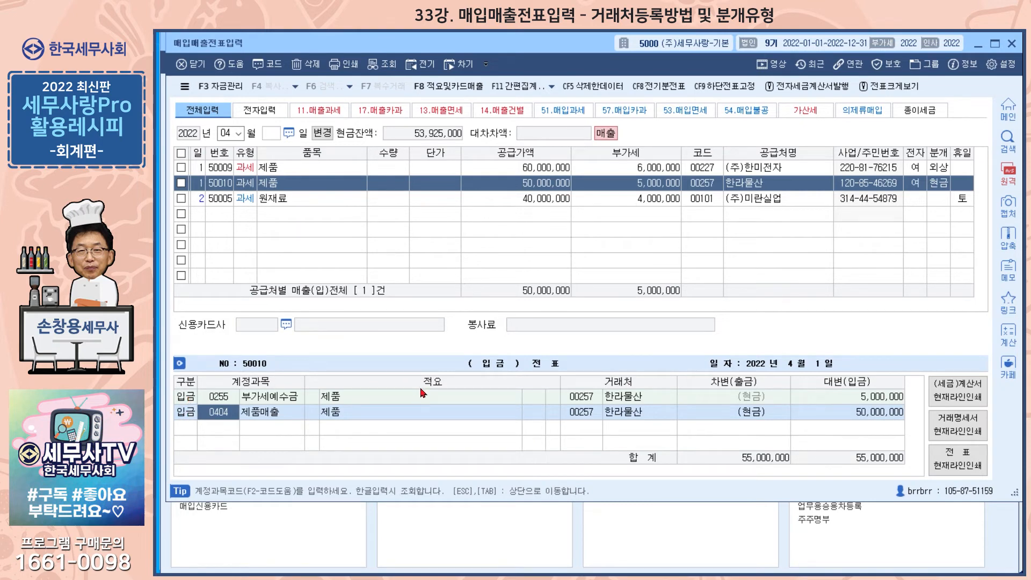
Set the 분개 type of the (주)미란실업 원재료 line to 1 (현금)
{"action": "left_click", "coordinate": [268, 201]}
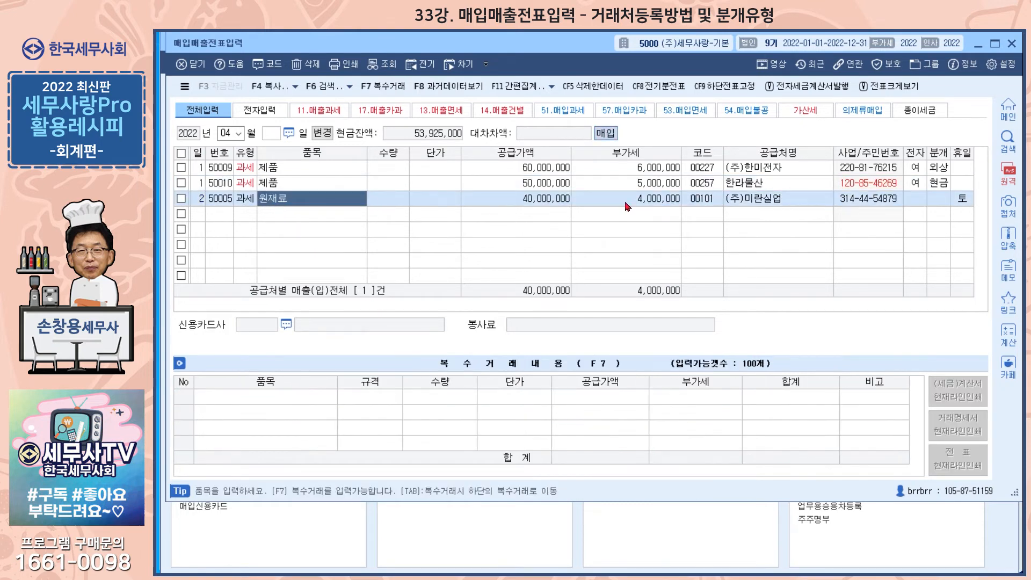
{"action": "left_click", "coordinate": [936, 199]}
{"action": "key", "text": "1"}
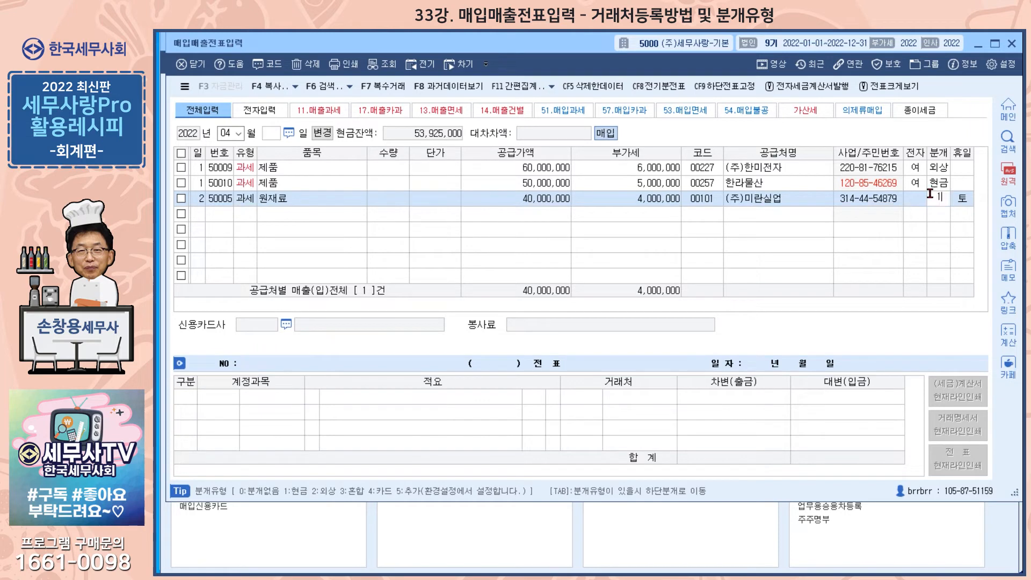
{"action": "key", "text": "Return"}
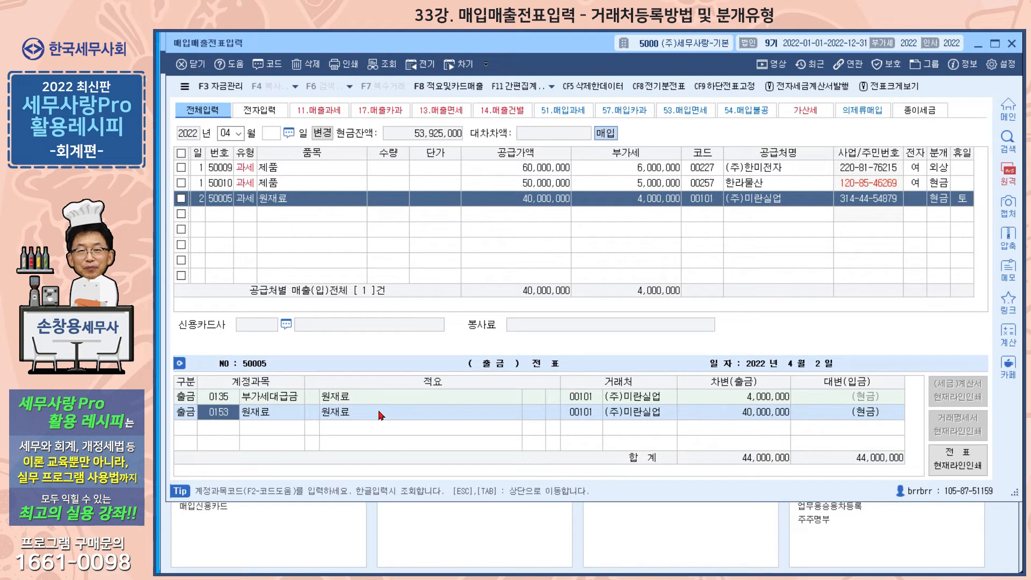
Look through the 적요 codes available for the 0153 원재료 journal row and close the list without choosing one
{"action": "left_click", "coordinate": [360, 414]}
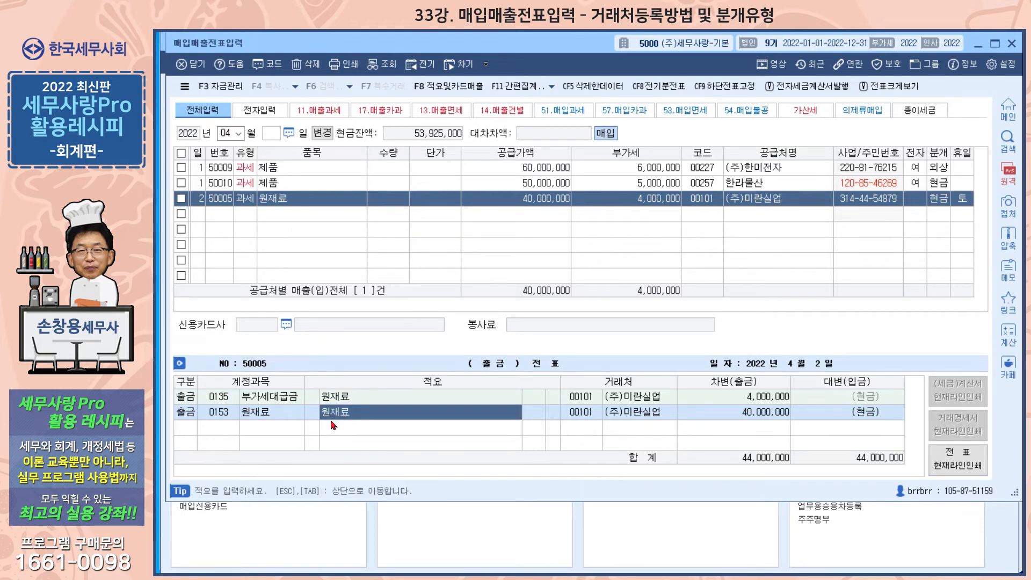
{"action": "left_click", "coordinate": [312, 413]}
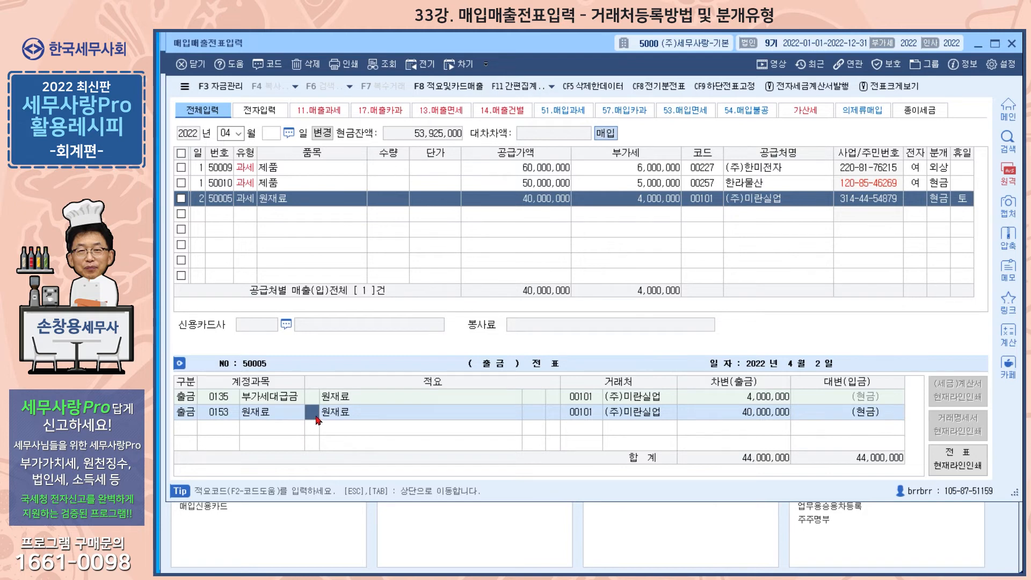
{"action": "key", "text": "F2"}
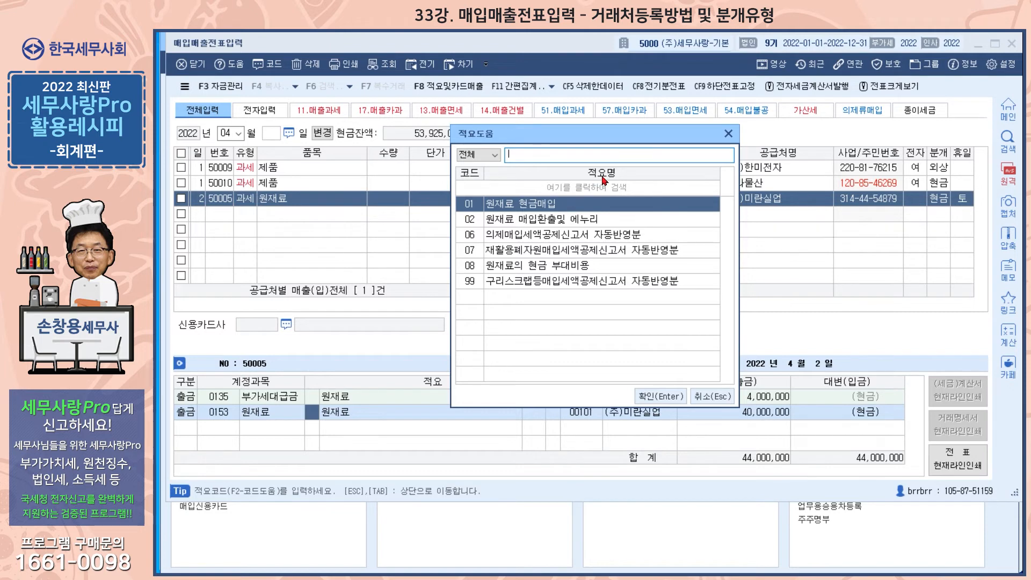
{"action": "left_click", "coordinate": [729, 135]}
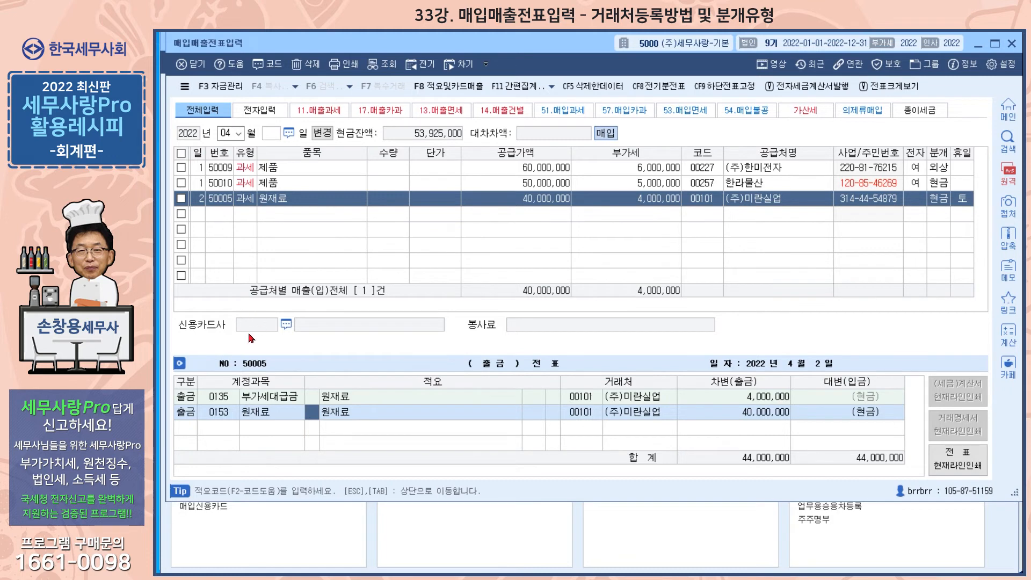
Start a voucher line for day 3 with type 17 (카과) and item 상품매출
{"action": "left_click", "coordinate": [198, 214]}
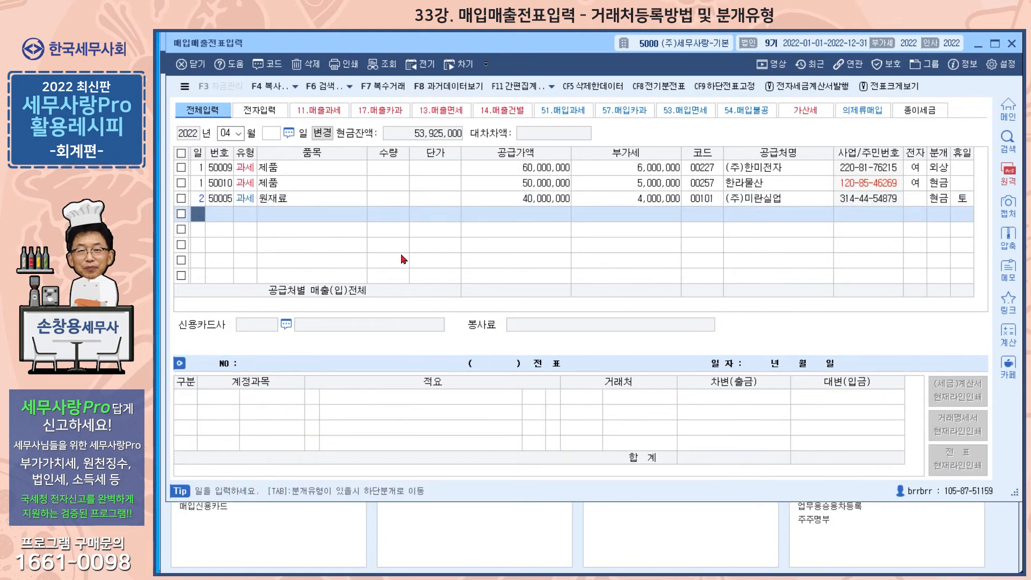
{"action": "type", "text": "3"}
{"action": "key", "text": "Return"}
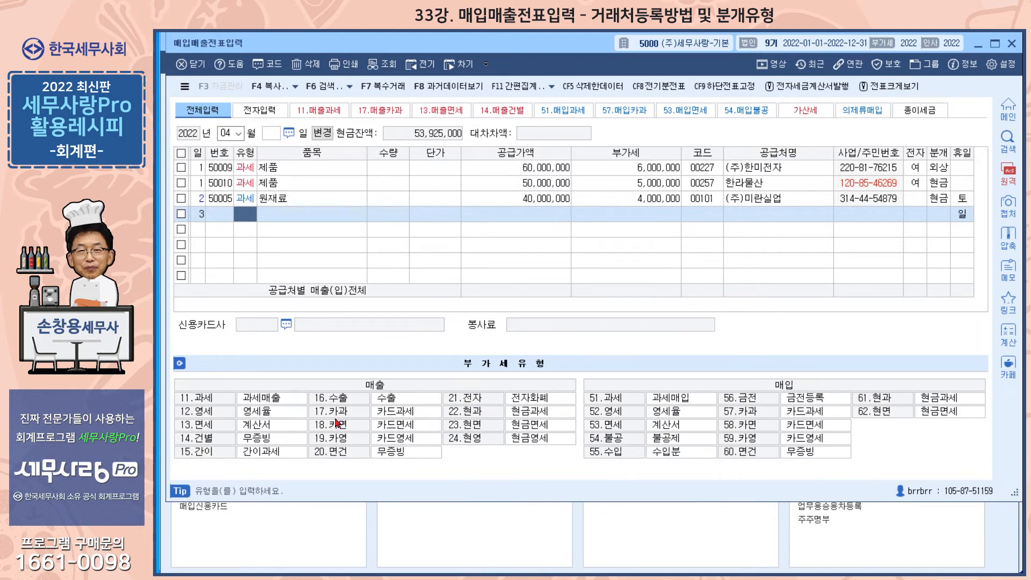
{"action": "type", "text": "17"}
{"action": "key", "text": "Return"}
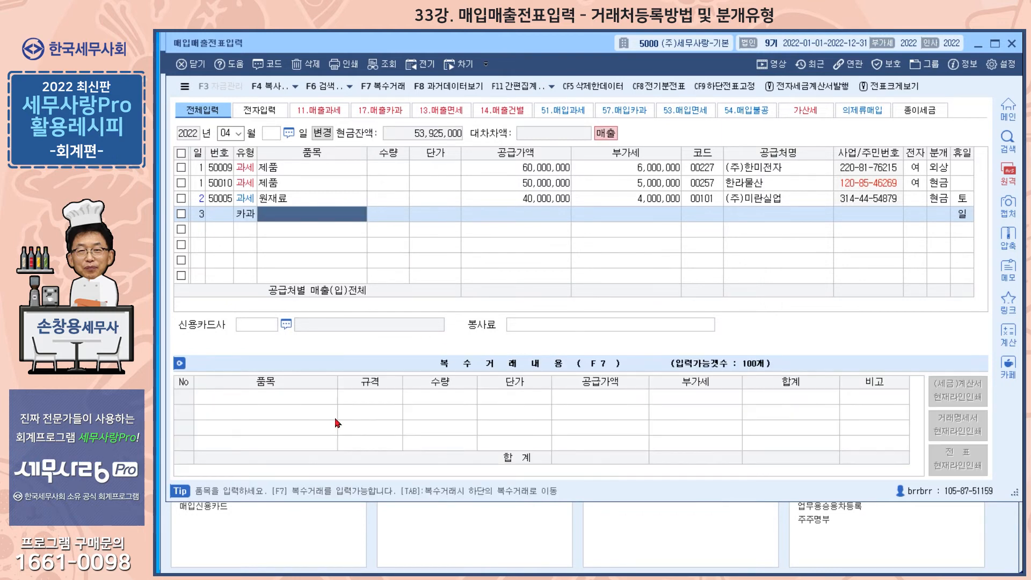
{"action": "type", "text": "상품매출"}
{"action": "key", "text": "Return"}
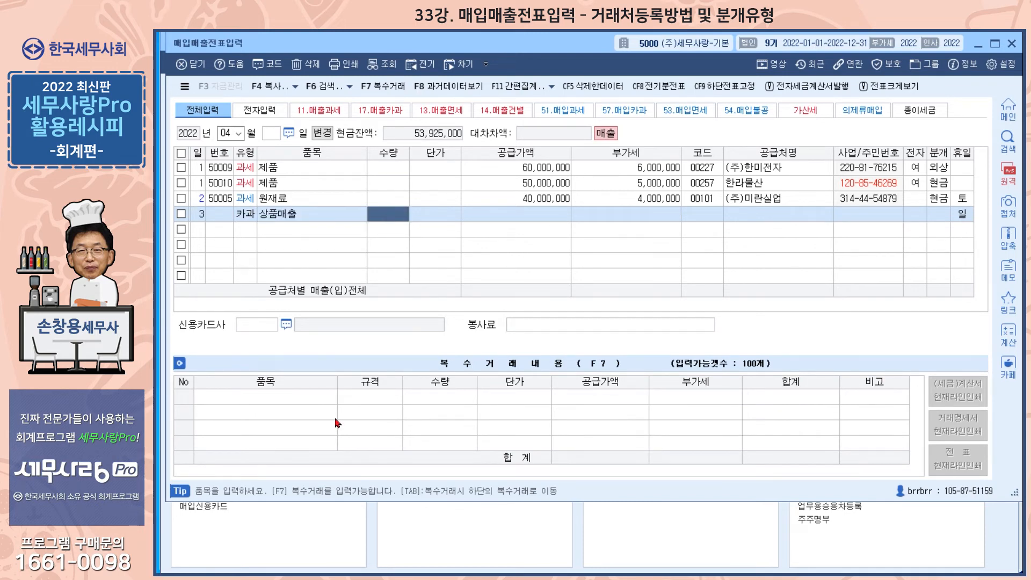
Enter 1,500,000 as the supply amount of the 상품매출 line, leaving quantity and unit price blank
{"action": "key", "text": "Return"}
{"action": "key", "text": "Return"}
{"action": "type", "text": "1500"}
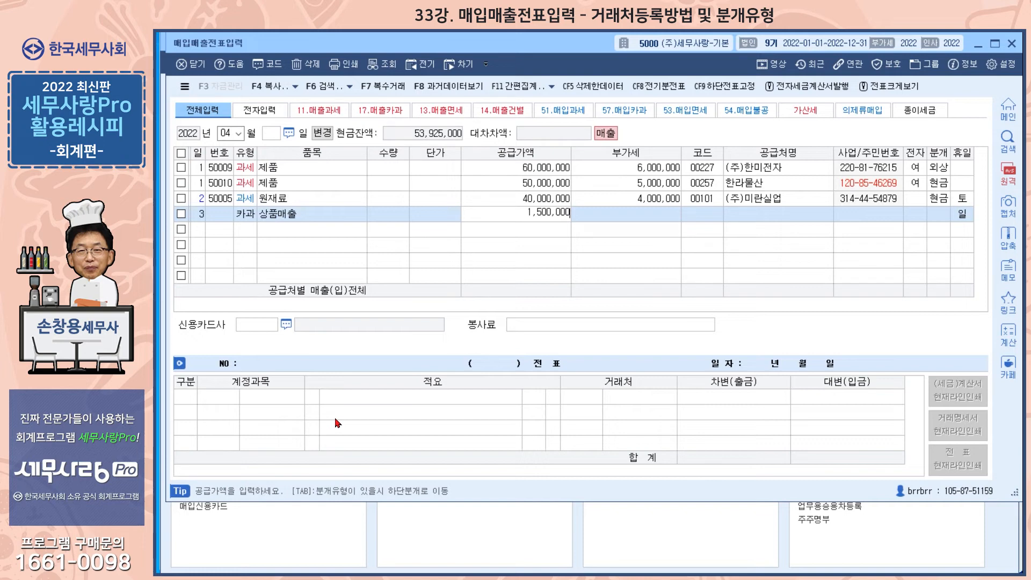
{"action": "key", "text": "Return"}
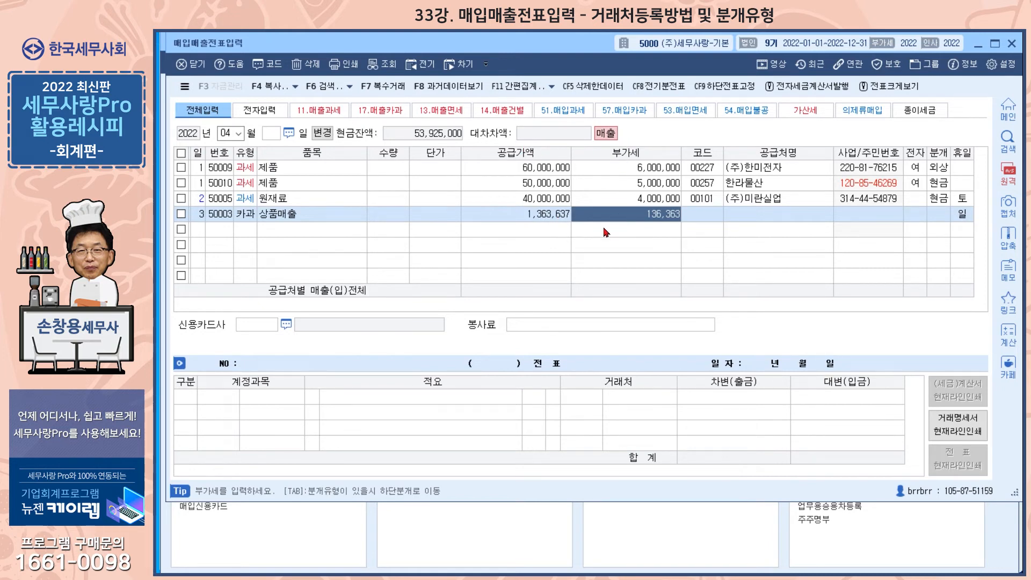
{"action": "left_click", "coordinate": [705, 217]}
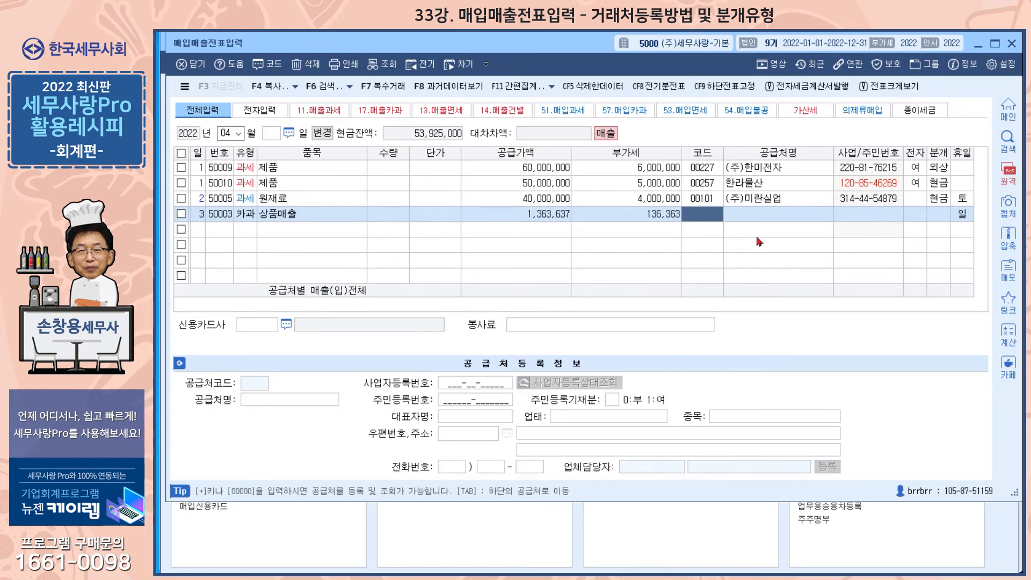
{"action": "key", "text": "Return"}
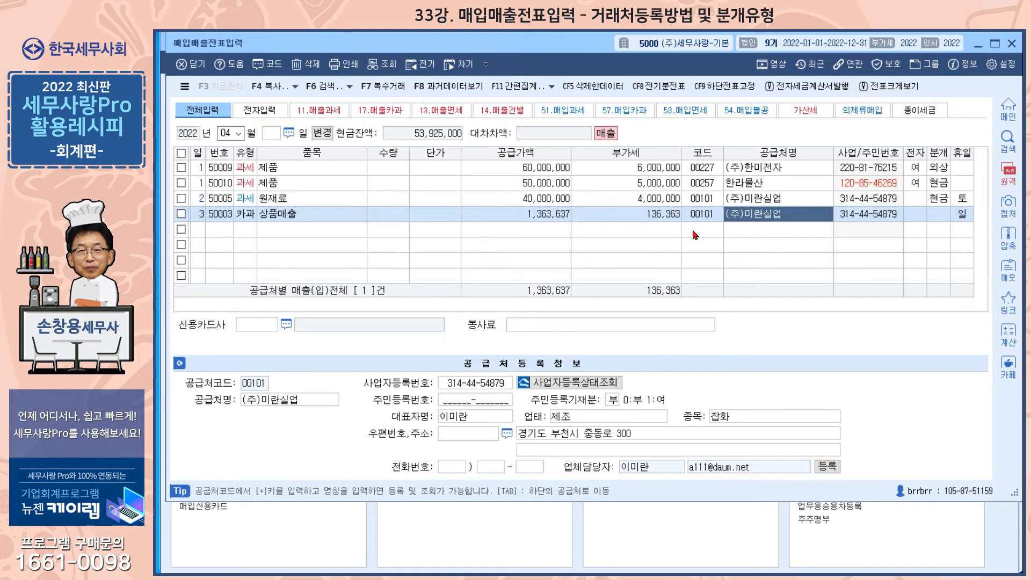
{"action": "left_click", "coordinate": [706, 216]}
{"action": "key", "text": "space"}
{"action": "left_click", "coordinate": [751, 213]}
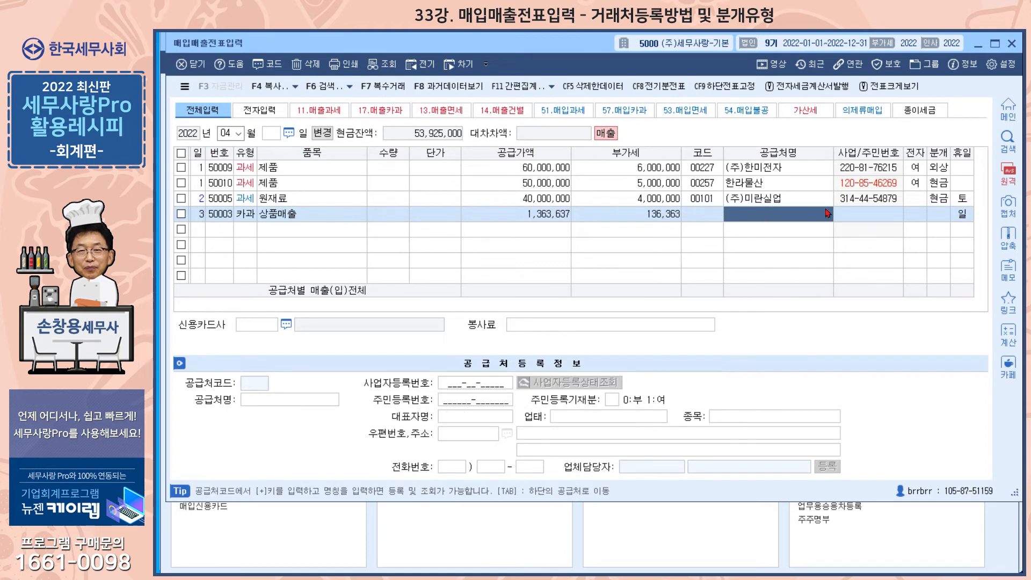
Set the 분개 type of the day 3 상품매출 line to 4 (카드)
{"action": "left_click", "coordinate": [938, 214]}
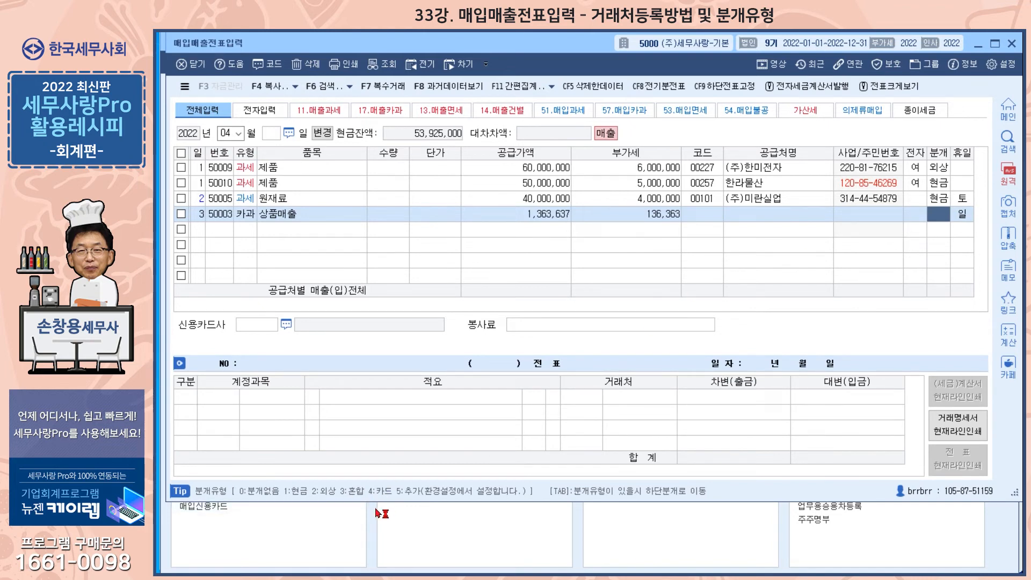
{"action": "type", "text": "4"}
{"action": "key", "text": "Return"}
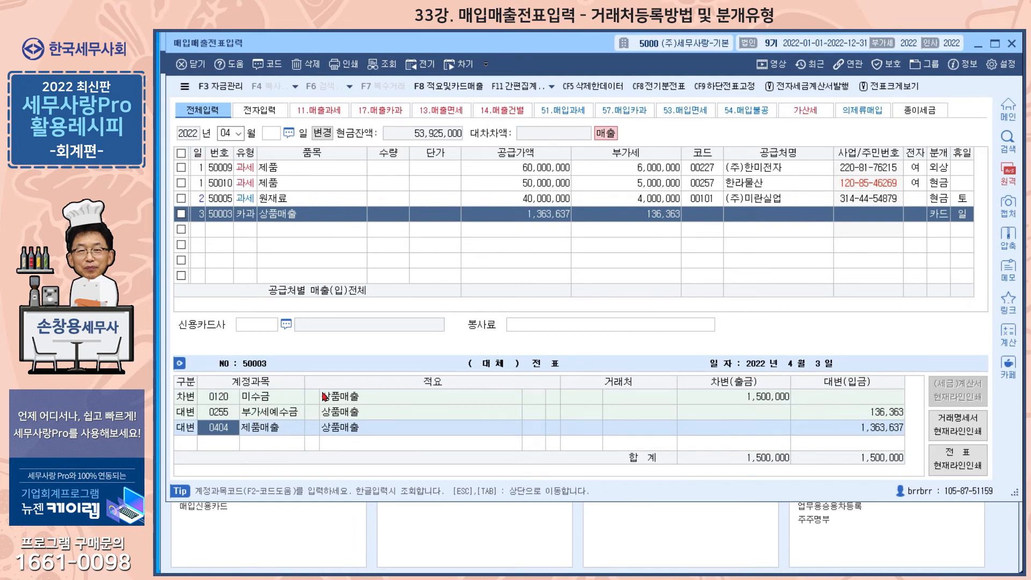
Assign 99602 신한카드 as the 신용카드사 of the 상품매출 line
{"action": "left_click", "coordinate": [250, 327]}
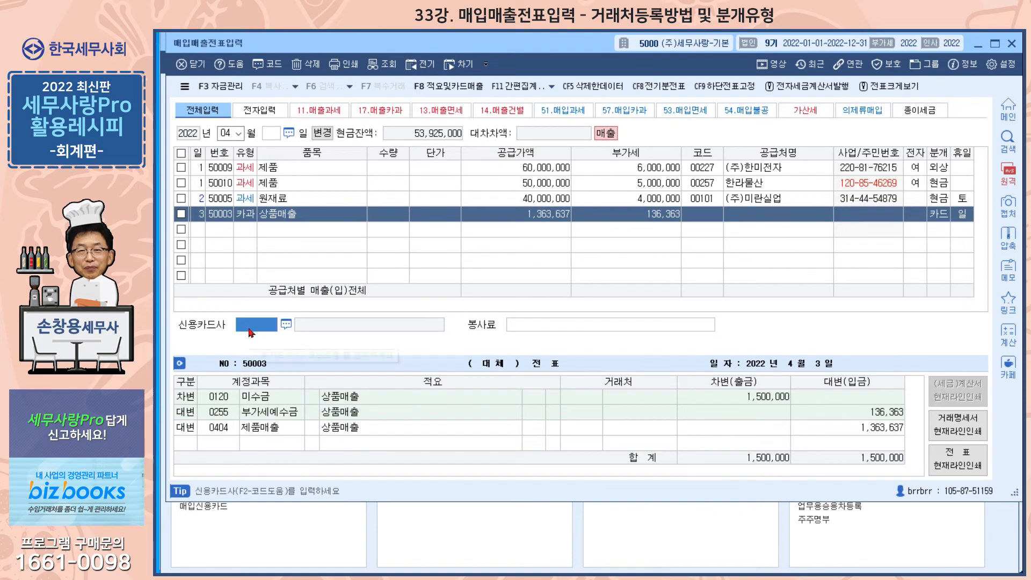
{"action": "left_click", "coordinate": [286, 326]}
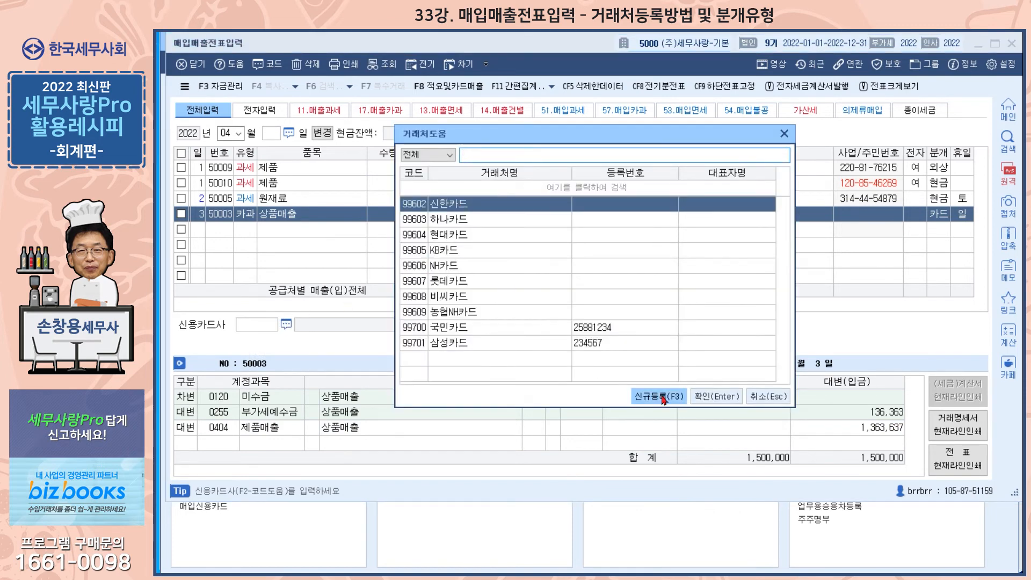
{"action": "left_click", "coordinate": [707, 398]}
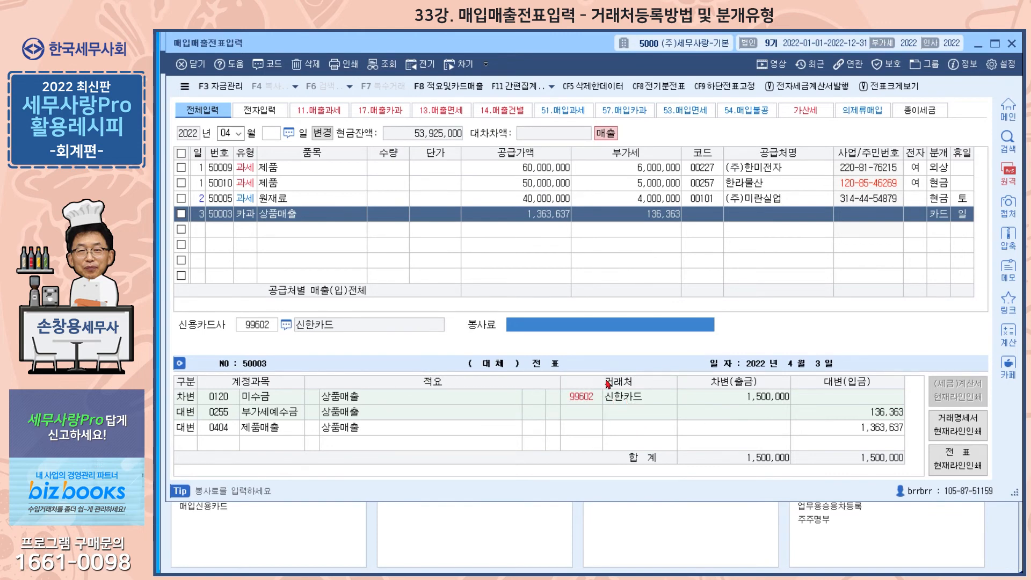
Leave the 봉사료 blank for the day 3 상품매출 line and go to the 유형 of the day 2 원재료 line
{"action": "key", "text": "Return"}
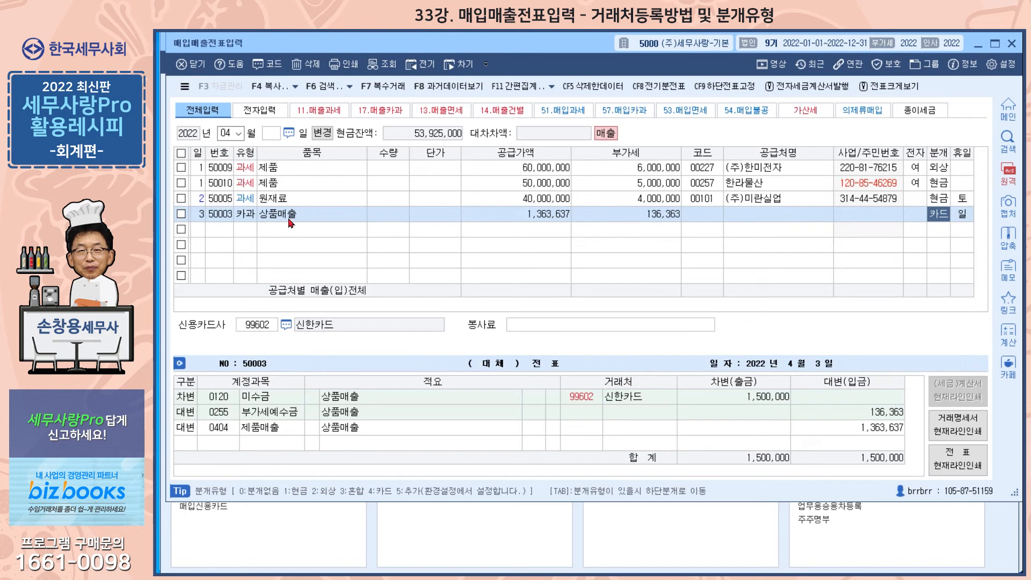
{"action": "left_click", "coordinate": [251, 199]}
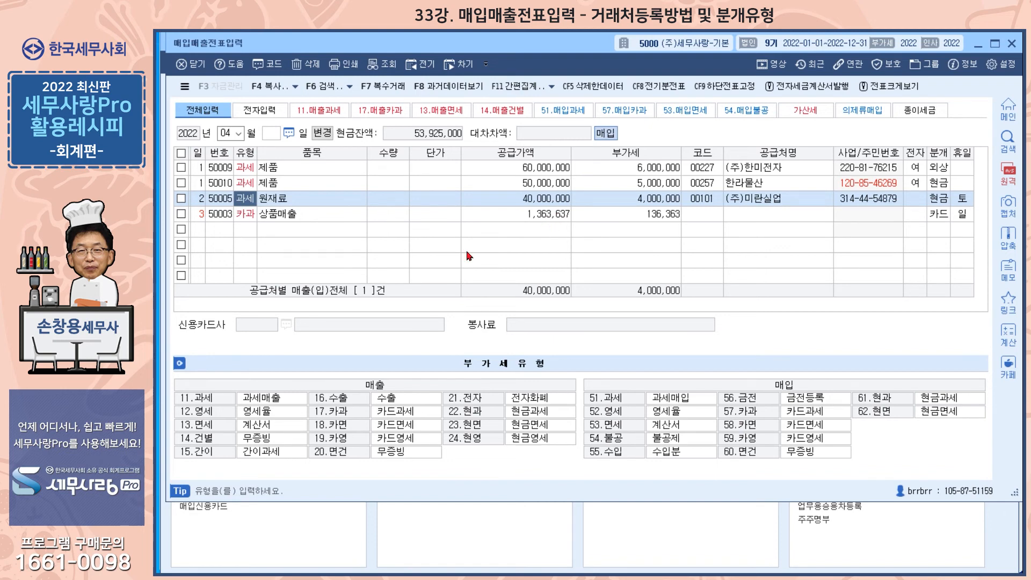
Examine the 회계 settings in 환경등록, including the default accounts for 분개유형, and return to the 매입매출전표입력 window
{"action": "key", "text": "Escape"}
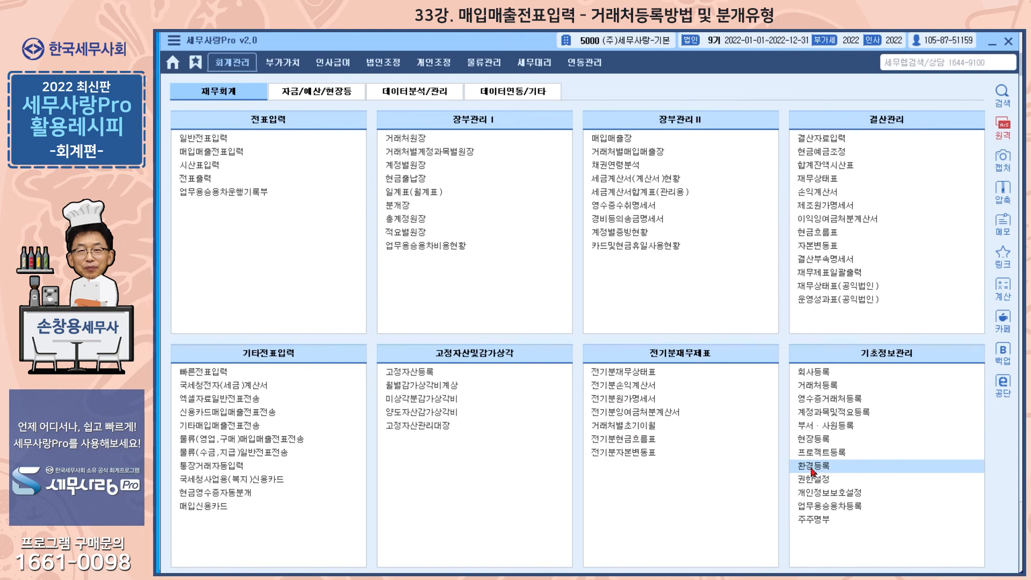
{"action": "left_click", "coordinate": [812, 468]}
{"action": "left_click", "coordinate": [248, 118]}
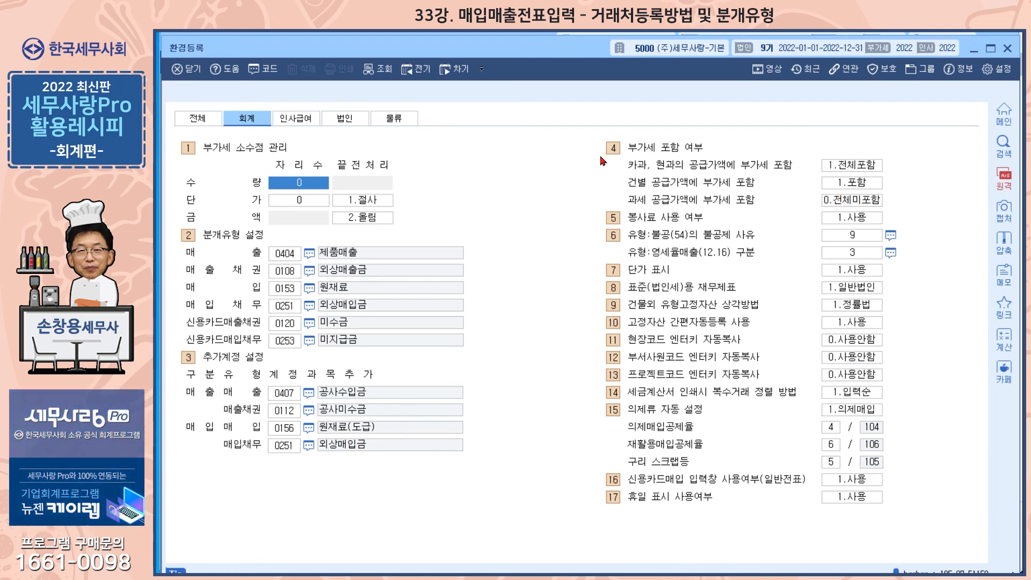
{"action": "left_click", "coordinate": [1005, 47]}
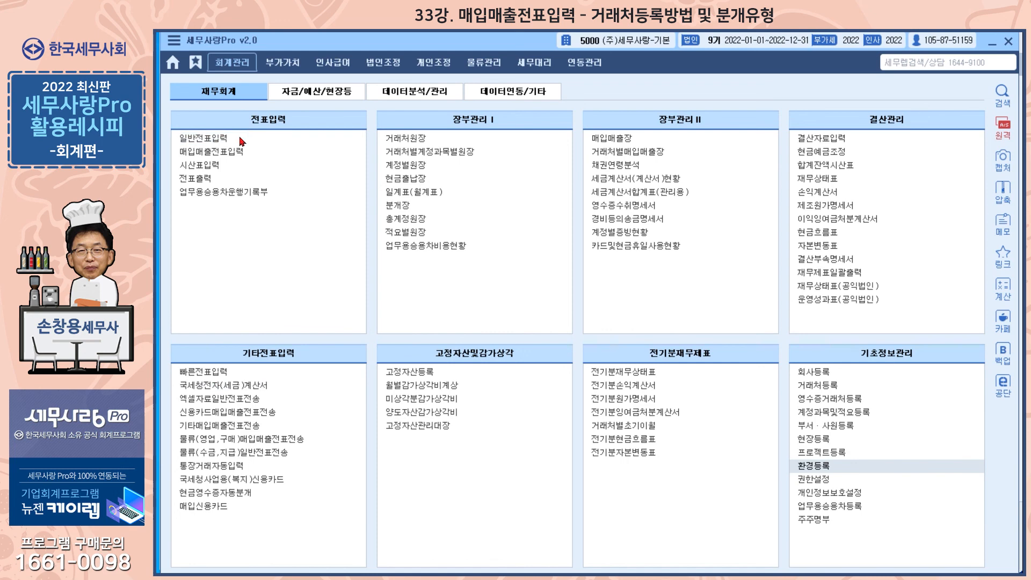
{"action": "key", "text": "alt+Tab"}
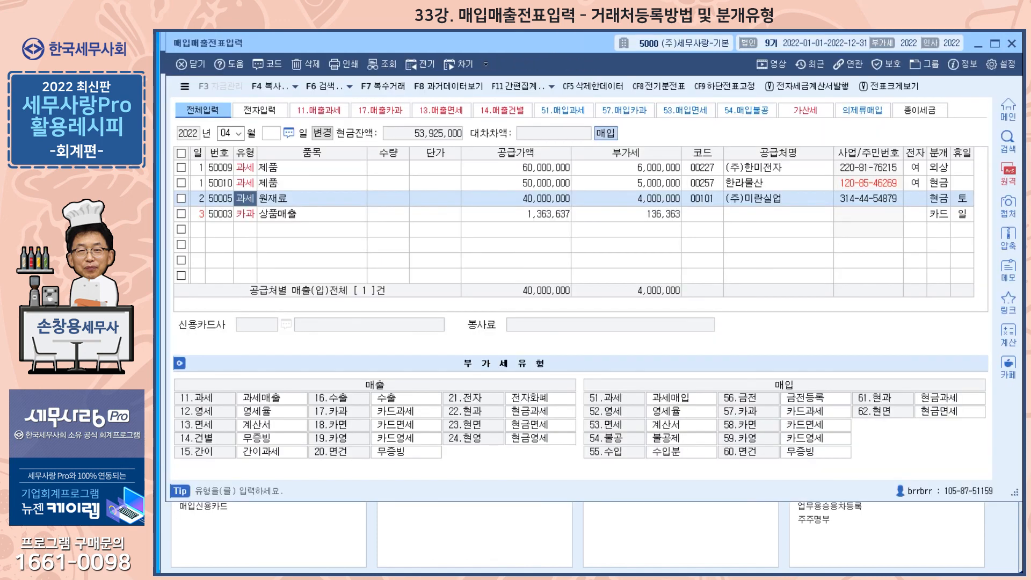
Mark both day 1 제품 vouchers, open tax invoice printing for the 한라물산 line, and go to its 영수/청구표시 setting
{"action": "left_click", "coordinate": [182, 169]}
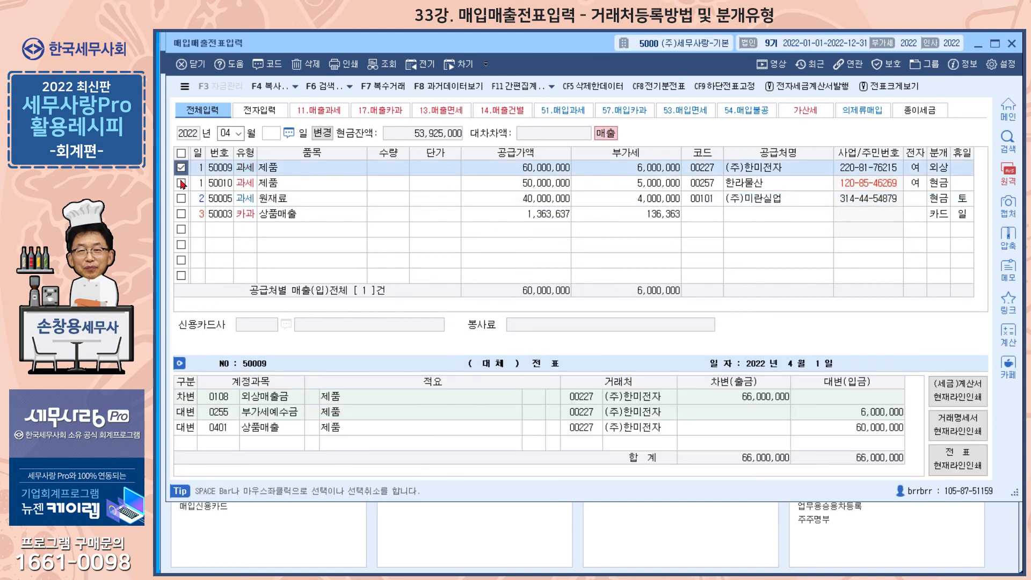
{"action": "left_click", "coordinate": [182, 183]}
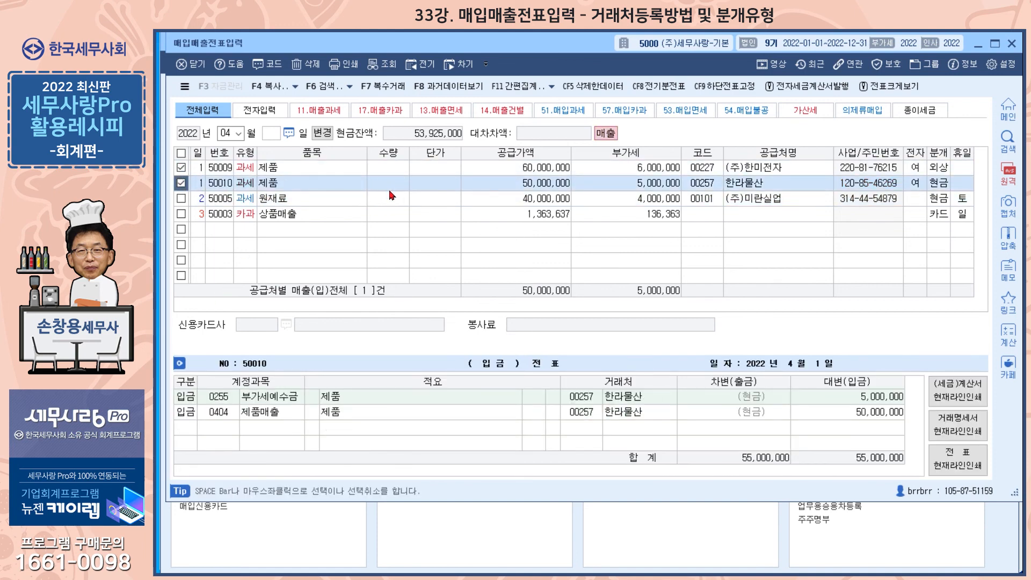
{"action": "left_click", "coordinate": [970, 400]}
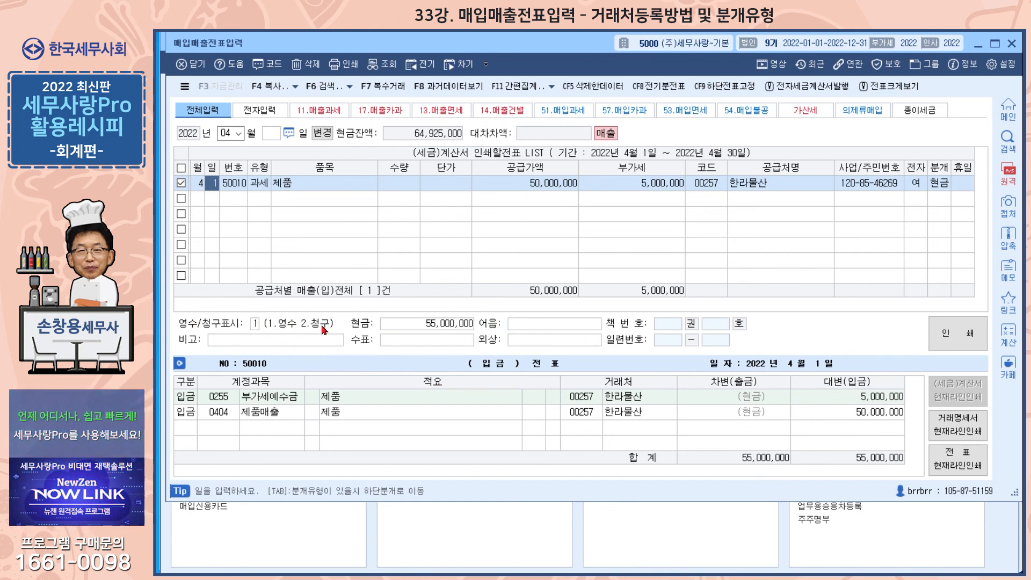
{"action": "left_click", "coordinate": [254, 324]}
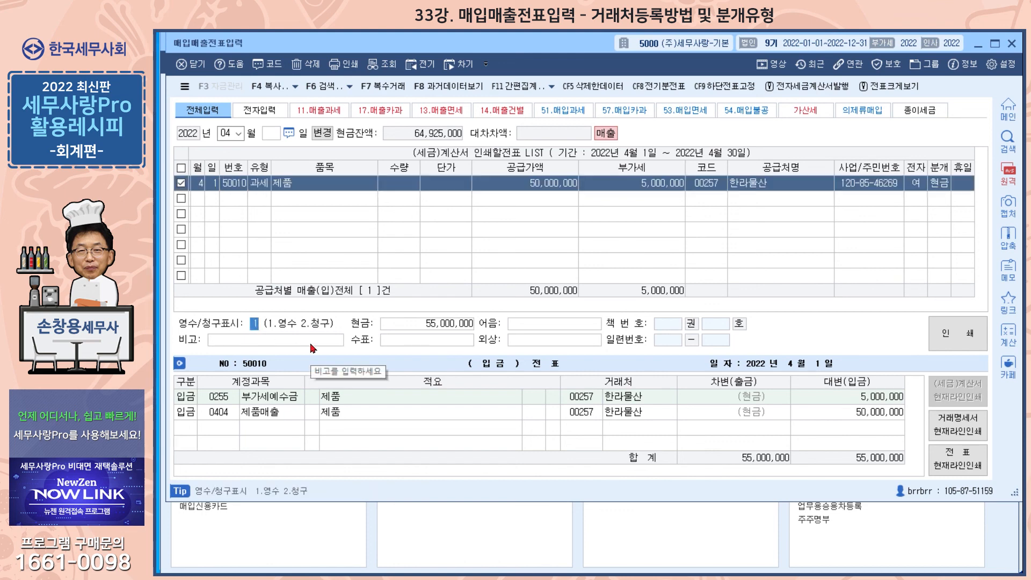